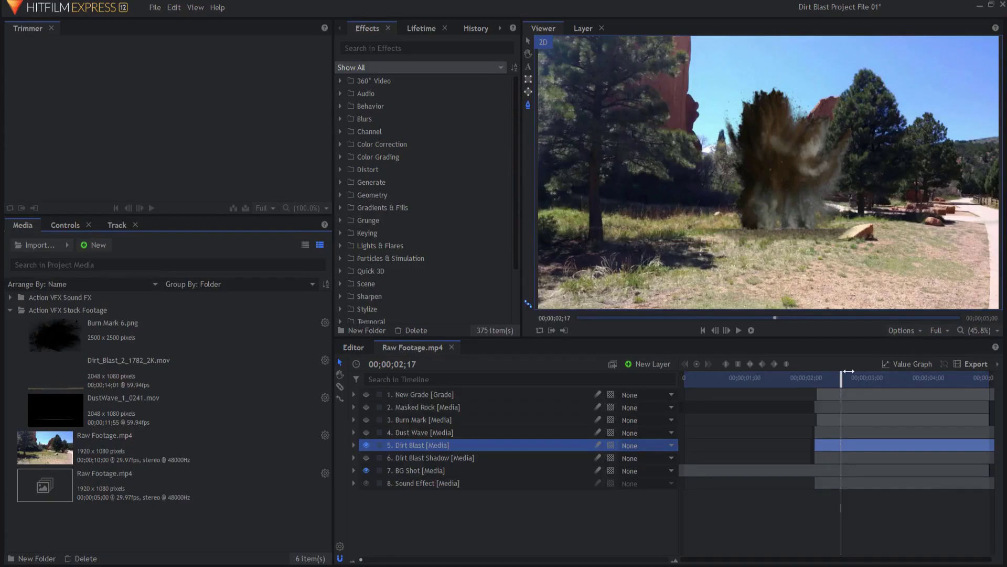
Step: At 00;00;03;02, compare the Dirt Blast layer with its mask off and on, and inspect the whole mask outline
{"action": "left_click_drag", "start_coordinate": [844, 378], "coordinate": [872, 378]}
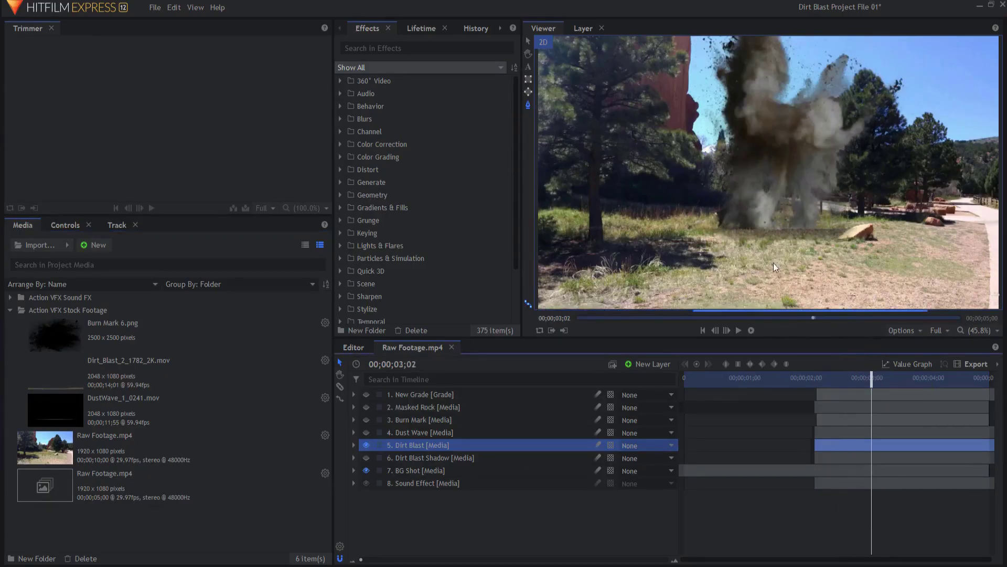
{"action": "left_click", "coordinate": [354, 445]}
{"action": "left_click", "coordinate": [364, 469]}
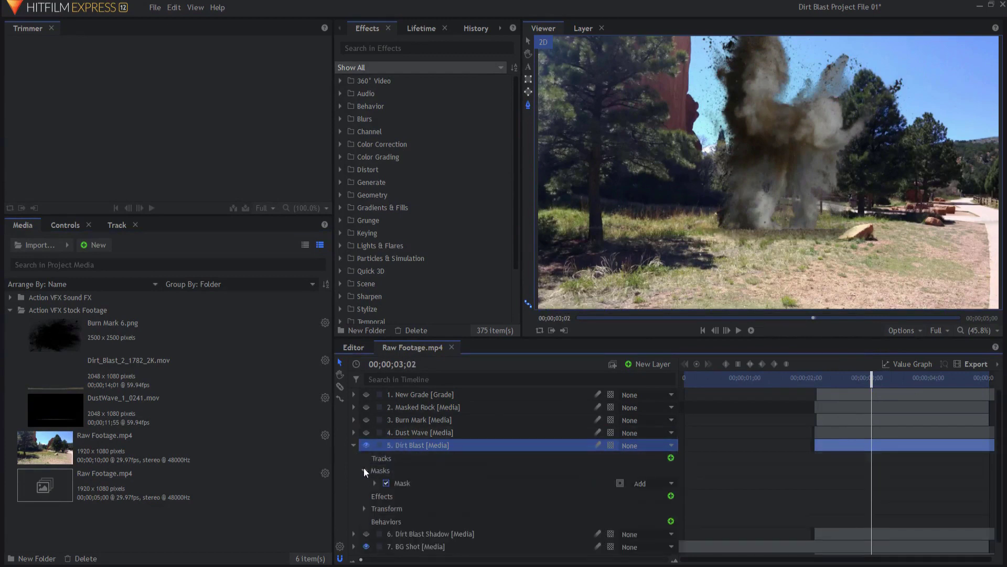
{"action": "left_click", "coordinate": [387, 484]}
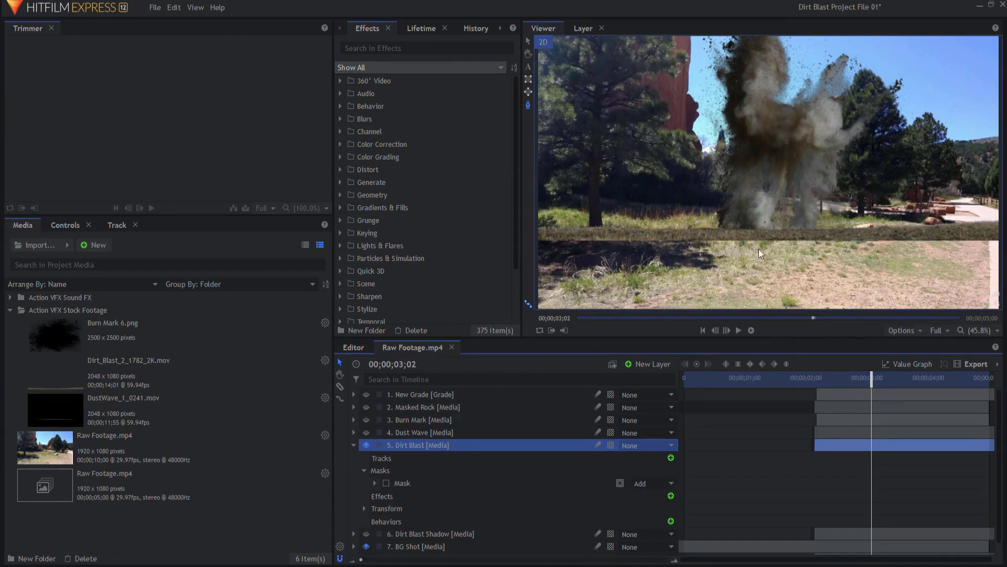
{"action": "left_click", "coordinate": [402, 483]}
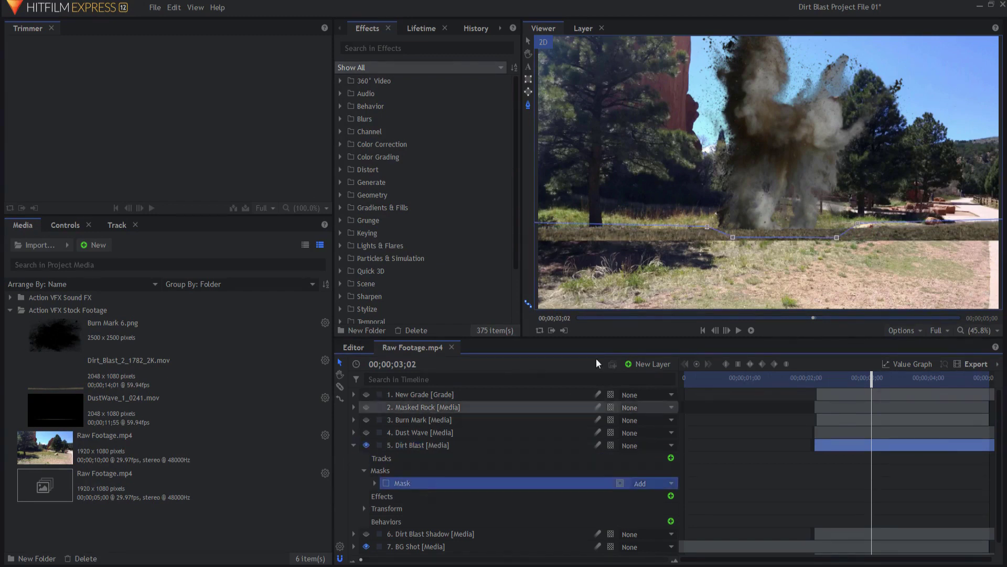
{"action": "scroll", "coordinate": [875, 218], "scroll_direction": "down", "scroll_amount": 4}
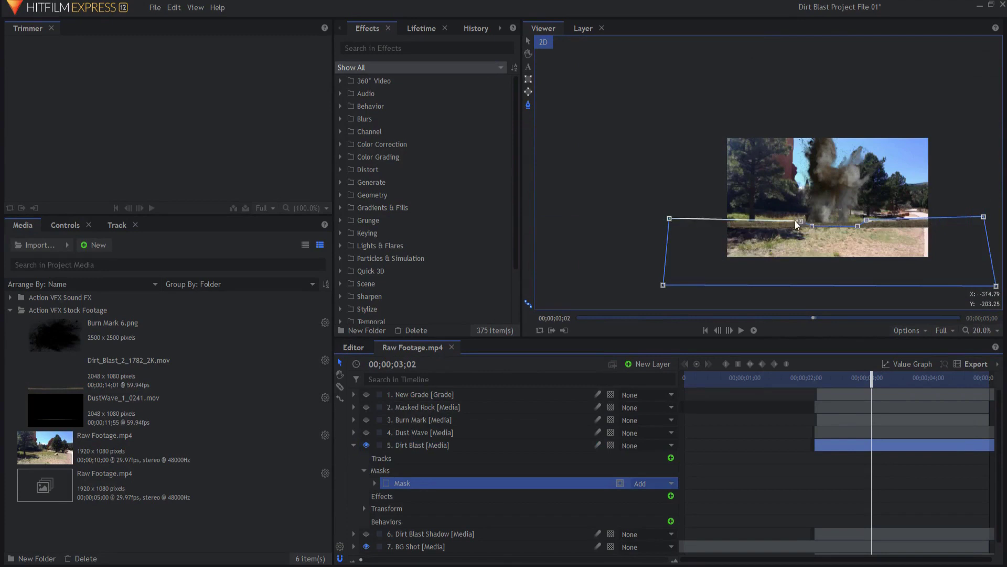
{"action": "scroll", "coordinate": [842, 227], "scroll_direction": "up", "scroll_amount": 3}
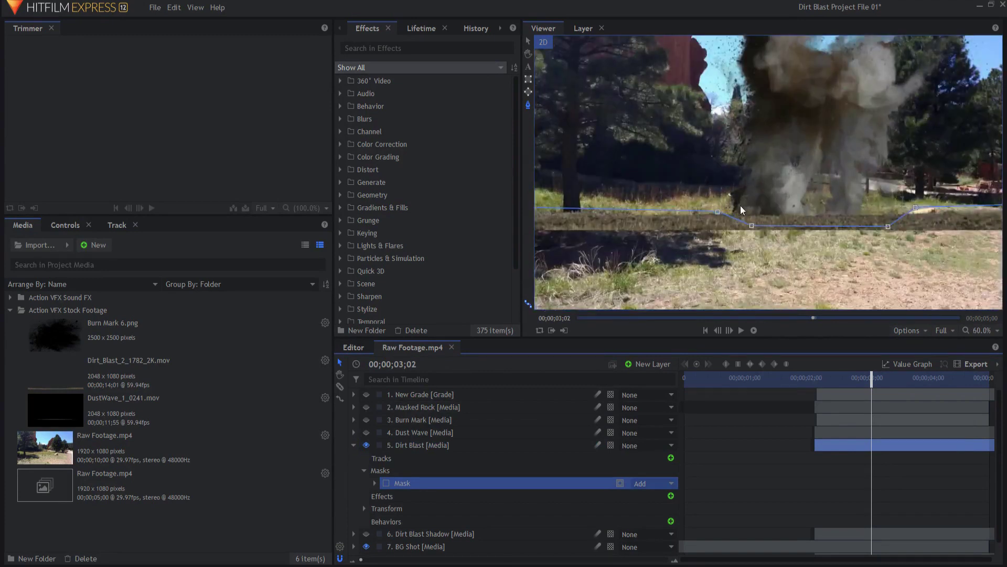
{"action": "left_click", "coordinate": [386, 483]}
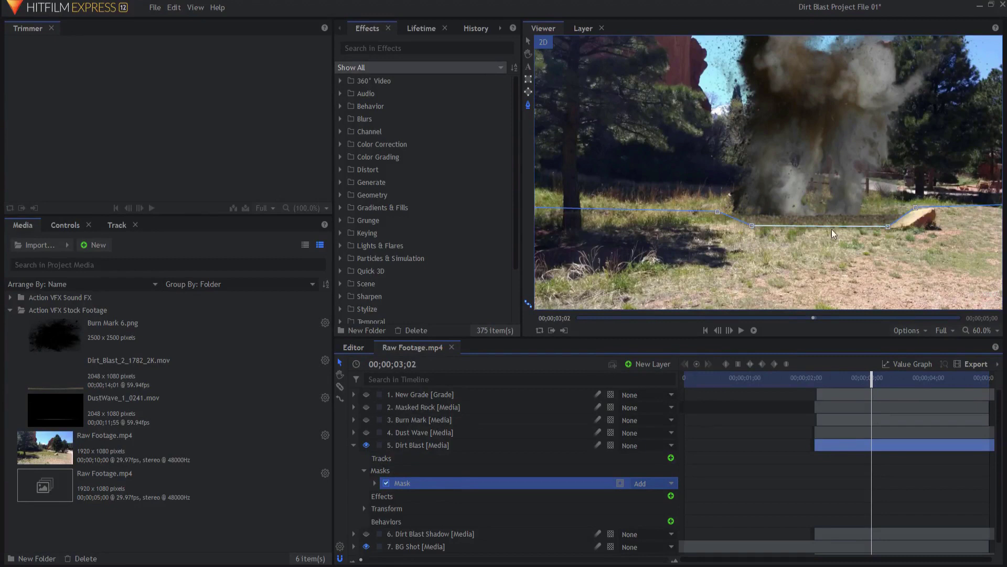
Step: Reshape the Dirt Blast mask by moving its two lowest upper-edge points up and left toward the base of the blast
{"action": "left_click_drag", "start_coordinate": [752, 226], "coordinate": [736, 217]}
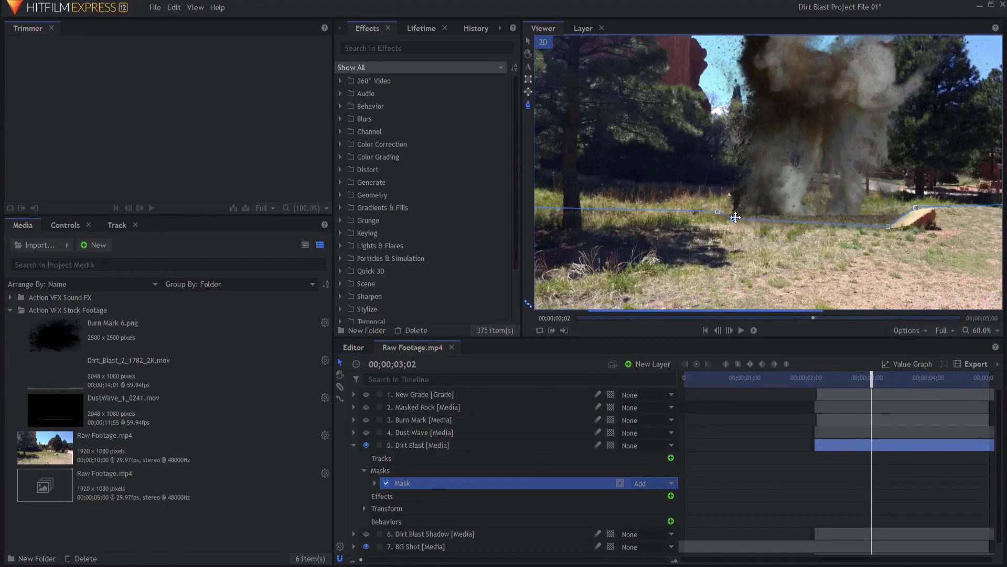
{"action": "left_click_drag", "start_coordinate": [888, 226], "coordinate": [871, 217]}
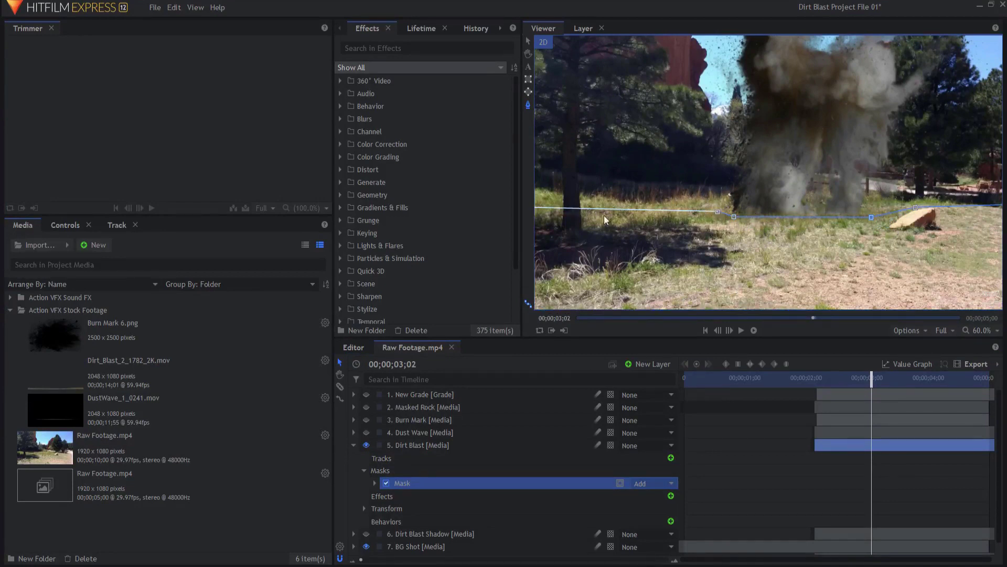
{"action": "left_click", "coordinate": [354, 445]}
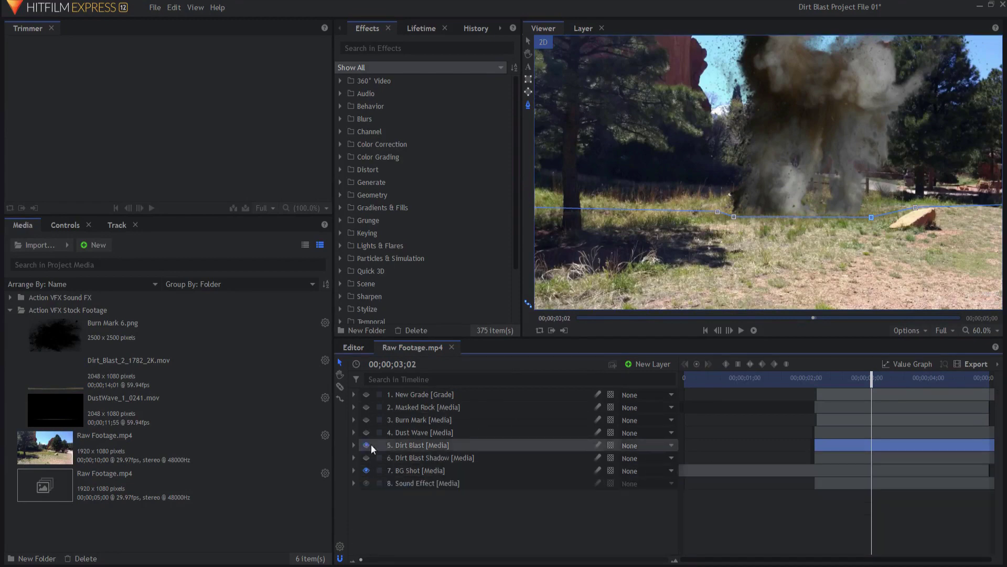
Step: Invert the Dirt Blast layer's mask to preview the effect and switch the inversion back off
{"action": "scroll", "coordinate": [770, 226], "scroll_direction": "down", "scroll_amount": 3}
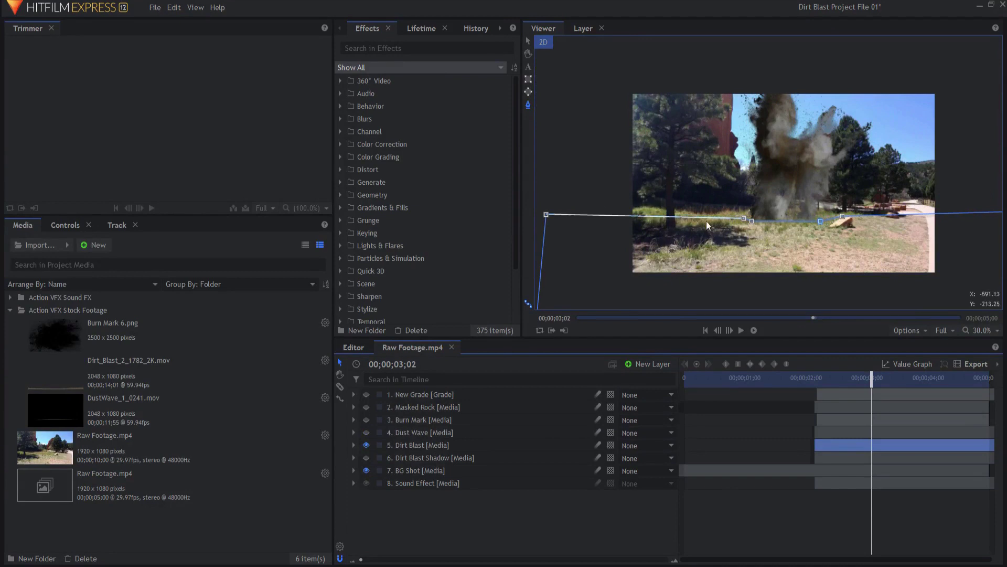
{"action": "left_click", "coordinate": [354, 444]}
{"action": "left_click", "coordinate": [620, 483]}
{"action": "left_click", "coordinate": [621, 483]}
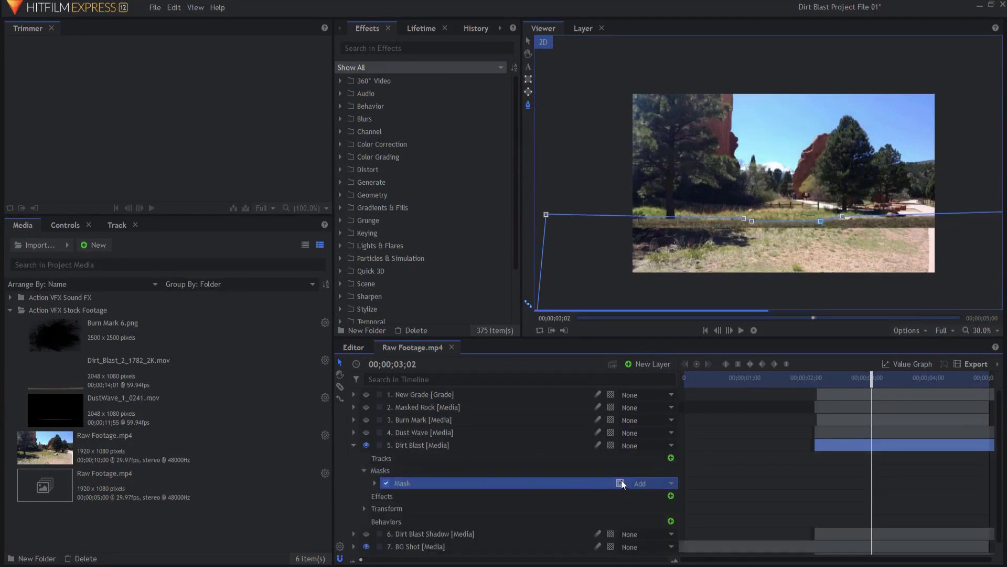
{"action": "left_click", "coordinate": [352, 445]}
Step: Make the Dust Wave layer visible in the composite
{"action": "left_click", "coordinate": [427, 434]}
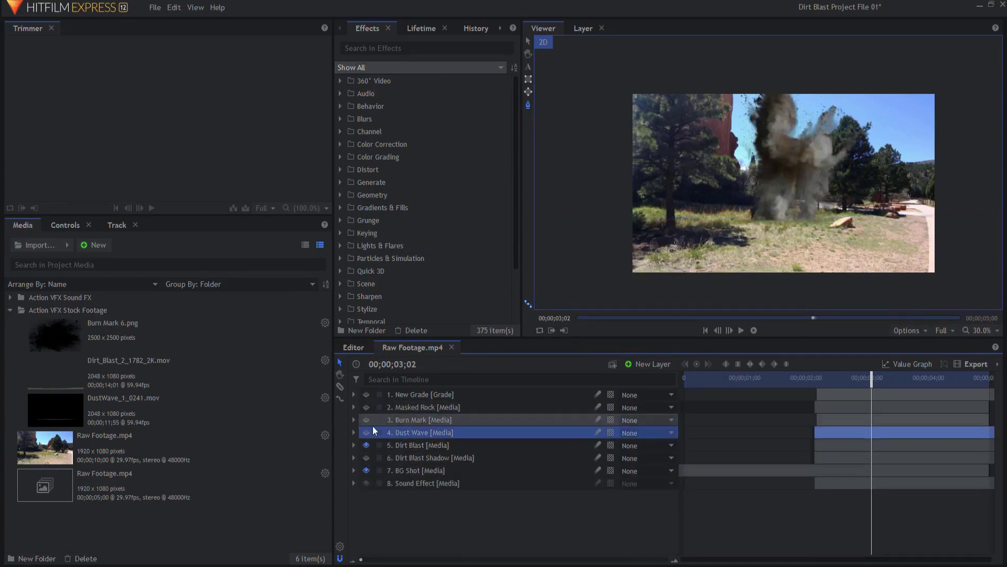
{"action": "left_click", "coordinate": [366, 432]}
{"action": "scroll", "coordinate": [788, 225], "scroll_direction": "up", "scroll_amount": 2}
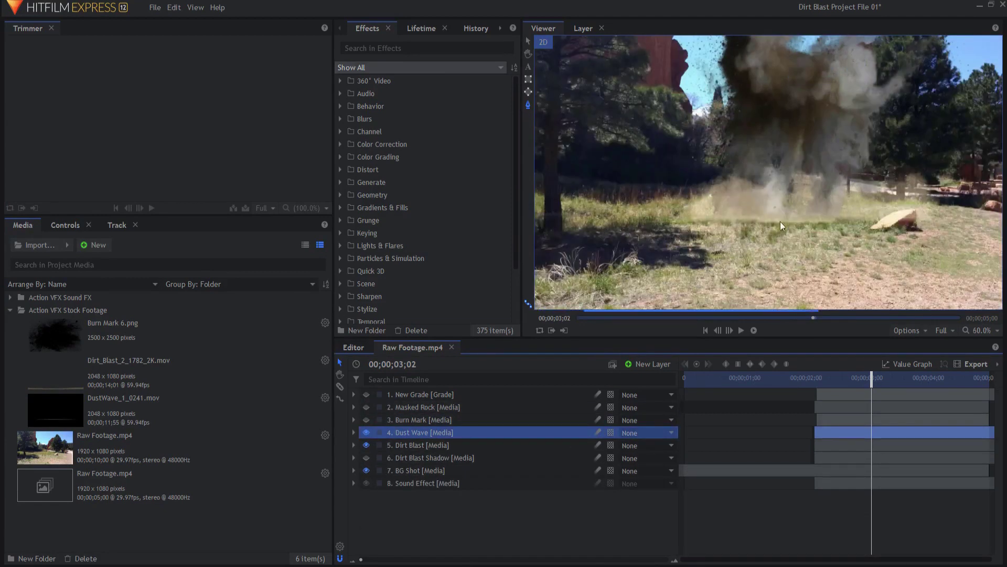
Step: Compare the Dust Wave layer with its mask disabled and enabled, leaving the mask on
{"action": "left_click", "coordinate": [354, 433]}
{"action": "left_click", "coordinate": [365, 457]}
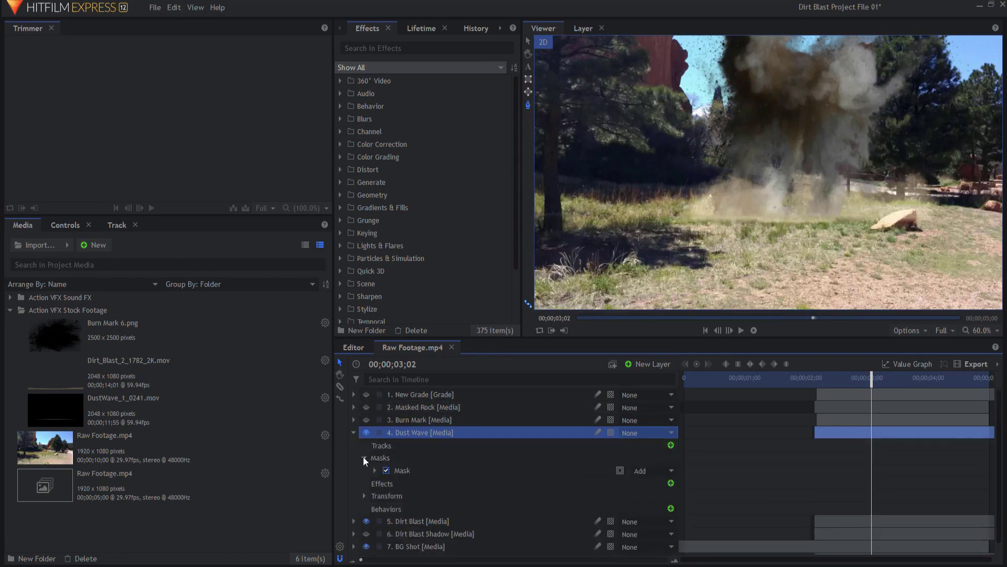
{"action": "left_click", "coordinate": [387, 470]}
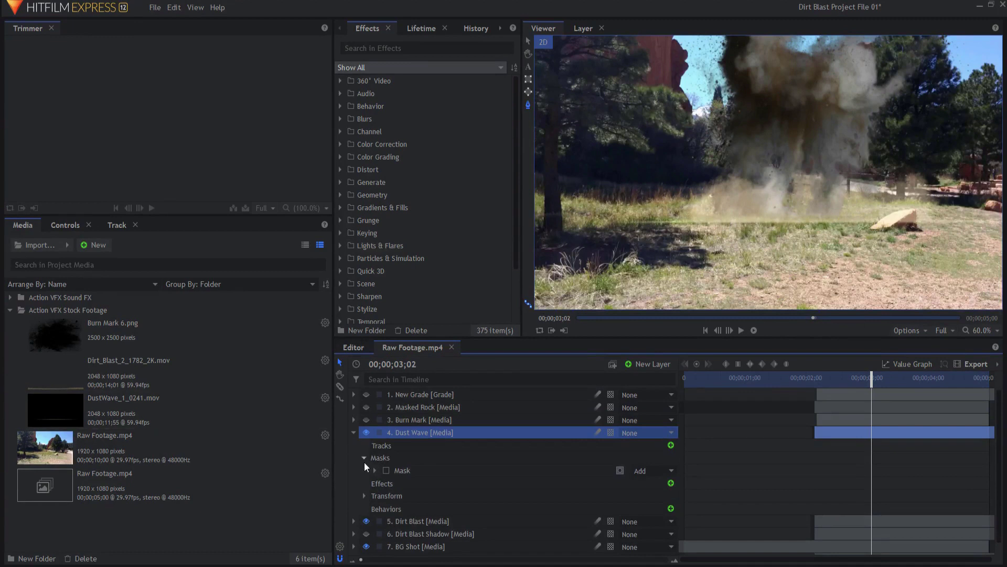
{"action": "left_click", "coordinate": [386, 470]}
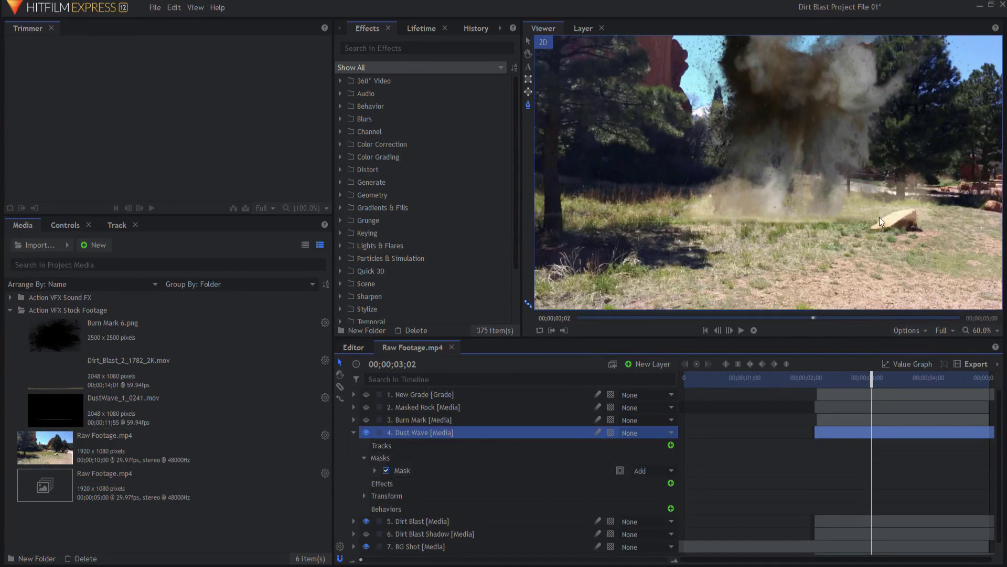
{"action": "left_click", "coordinate": [354, 432]}
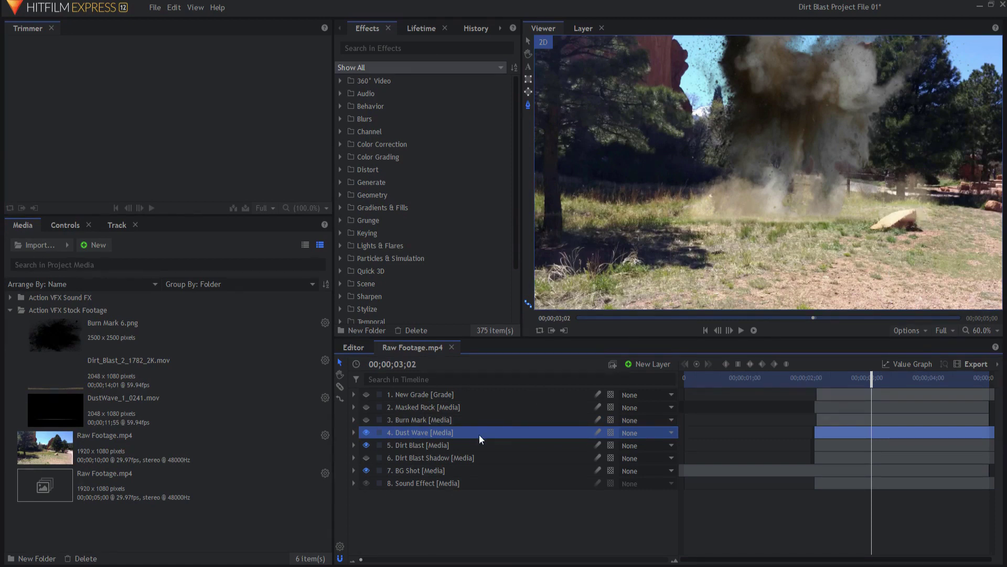
Step: Display the mask outline drawn around the rock on the Masked Rock layer
{"action": "left_click", "coordinate": [412, 472]}
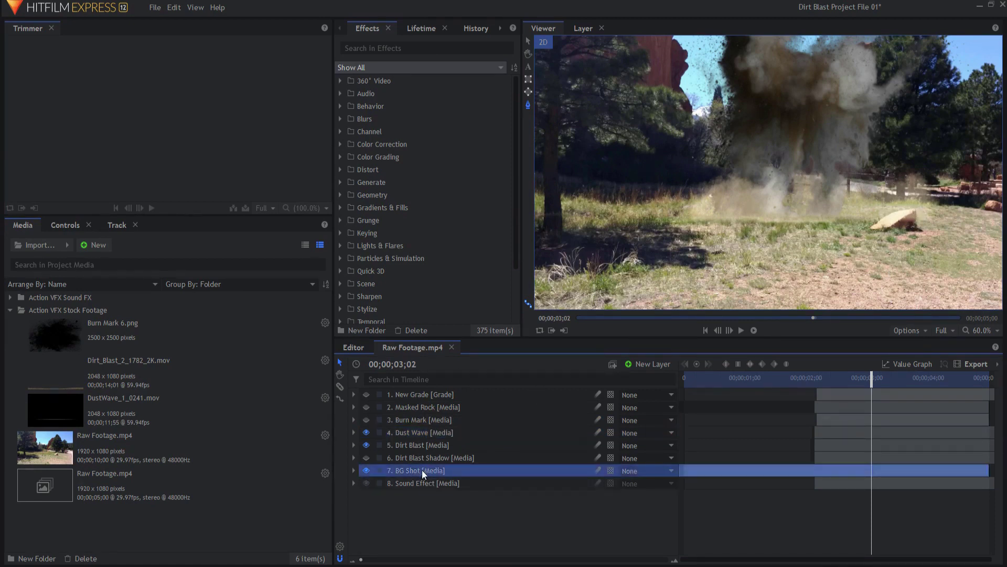
{"action": "left_click", "coordinate": [390, 407]}
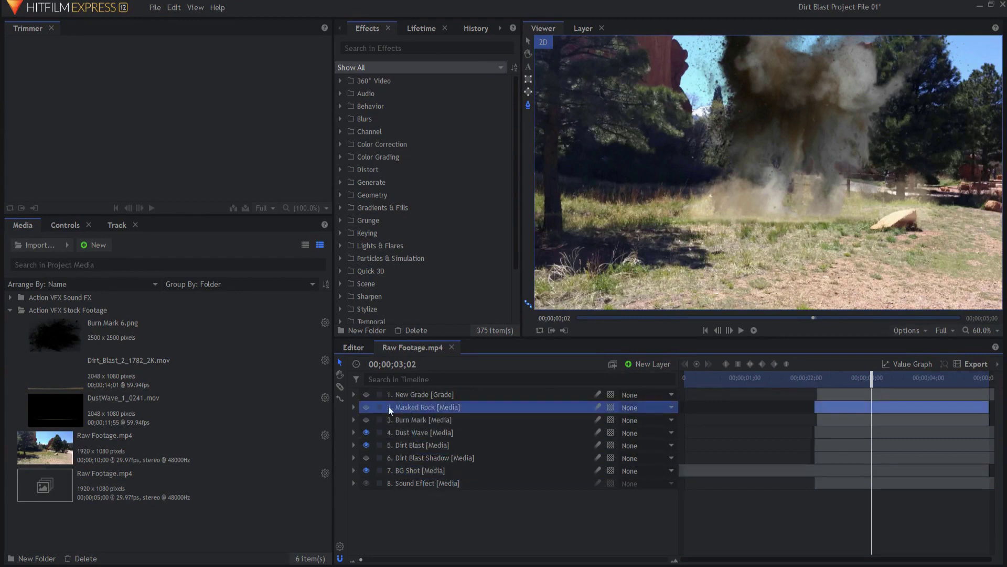
{"action": "left_click", "coordinate": [353, 407]}
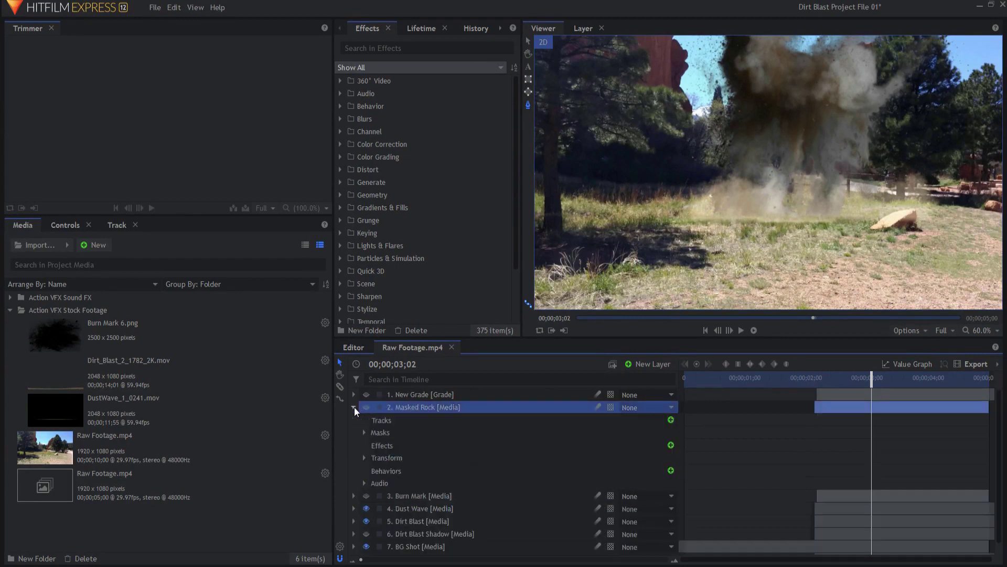
{"action": "left_click", "coordinate": [364, 432]}
{"action": "left_click", "coordinate": [395, 445]}
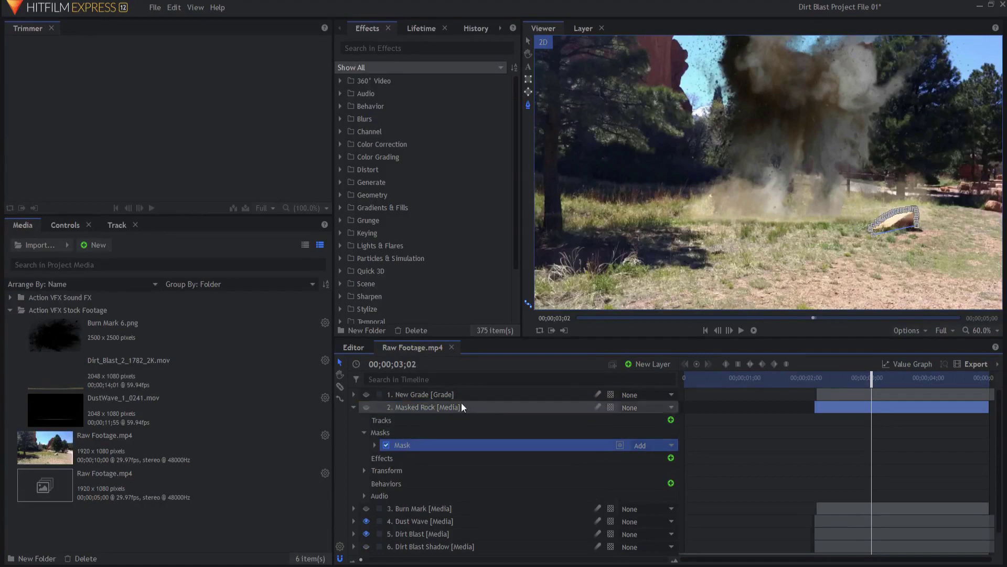
Step: Make the Masked Rock layer visible and collapse its properties
{"action": "left_click", "coordinate": [367, 407]}
{"action": "left_click", "coordinate": [354, 408]}
{"action": "left_click", "coordinate": [400, 506]}
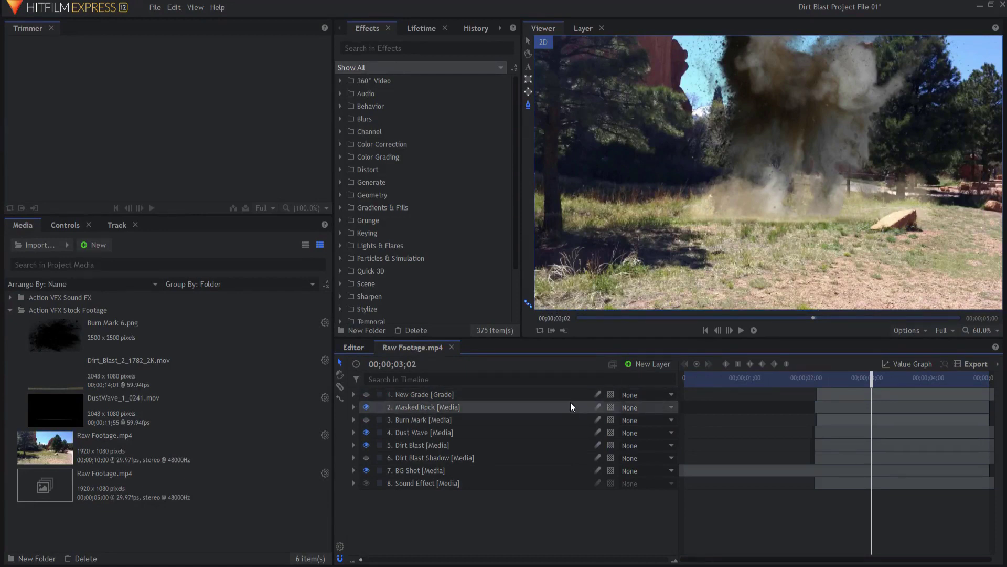
Step: Hide the BG Shot layer briefly to inspect the isolated effect layers and rock, and show it again
{"action": "left_click", "coordinate": [366, 471]}
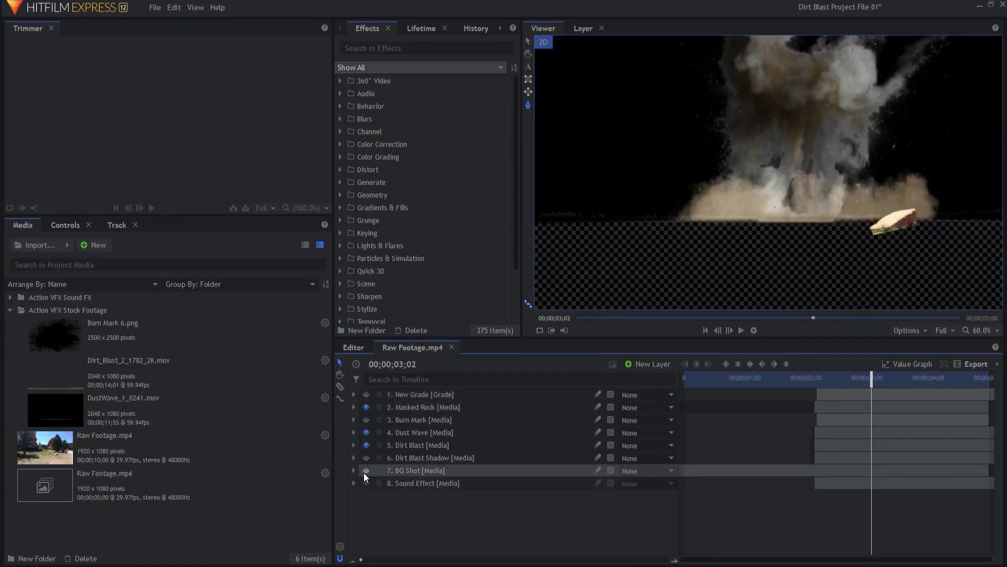
{"action": "left_click", "coordinate": [366, 471]}
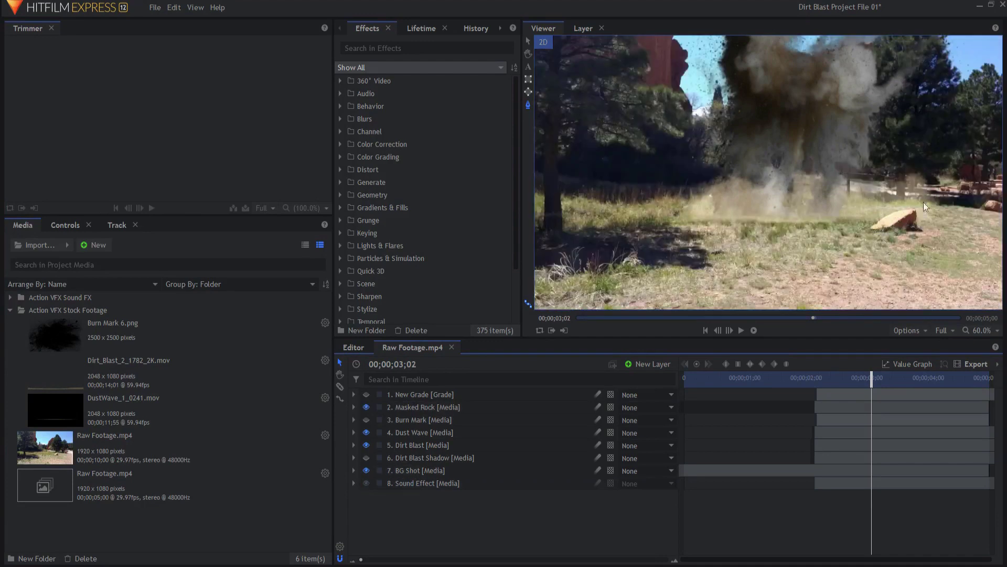
{"action": "scroll", "coordinate": [802, 244], "scroll_direction": "down", "scroll_amount": 2}
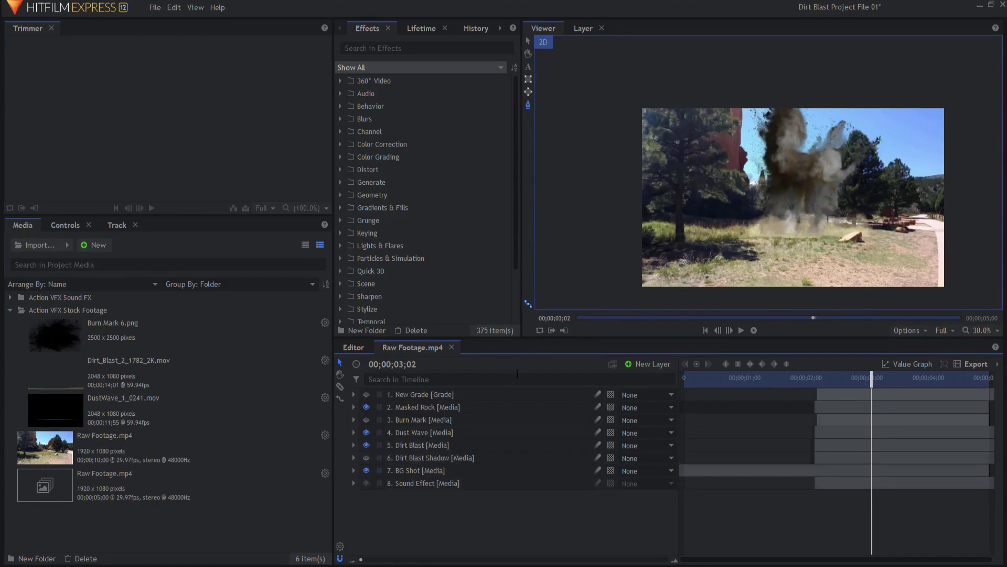
Step: Reveal the Shake effect's settings on the New Grade layer
{"action": "left_click", "coordinate": [412, 394]}
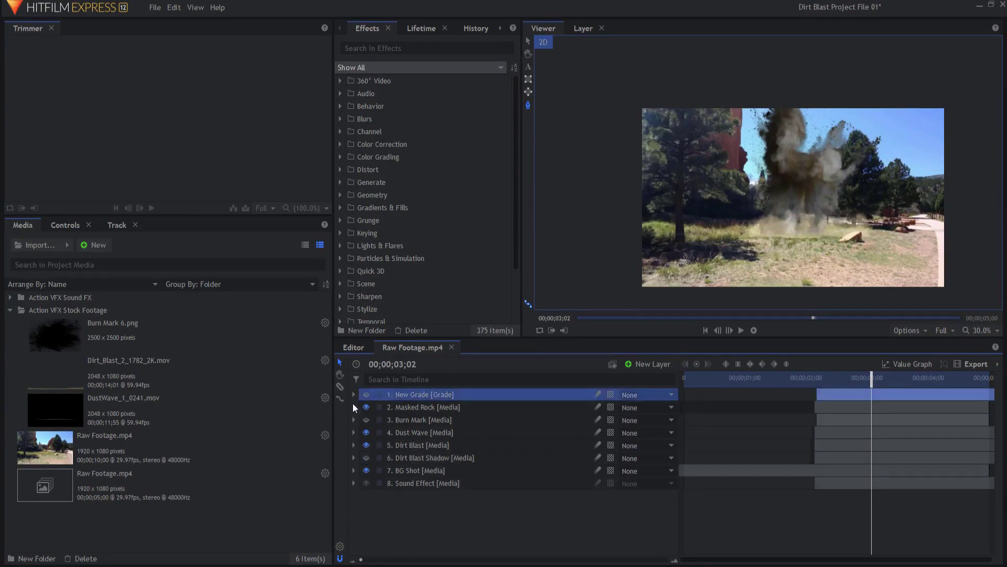
{"action": "left_click", "coordinate": [354, 394]}
{"action": "left_click", "coordinate": [364, 407]}
{"action": "left_click", "coordinate": [363, 407]}
{"action": "left_click", "coordinate": [363, 446]}
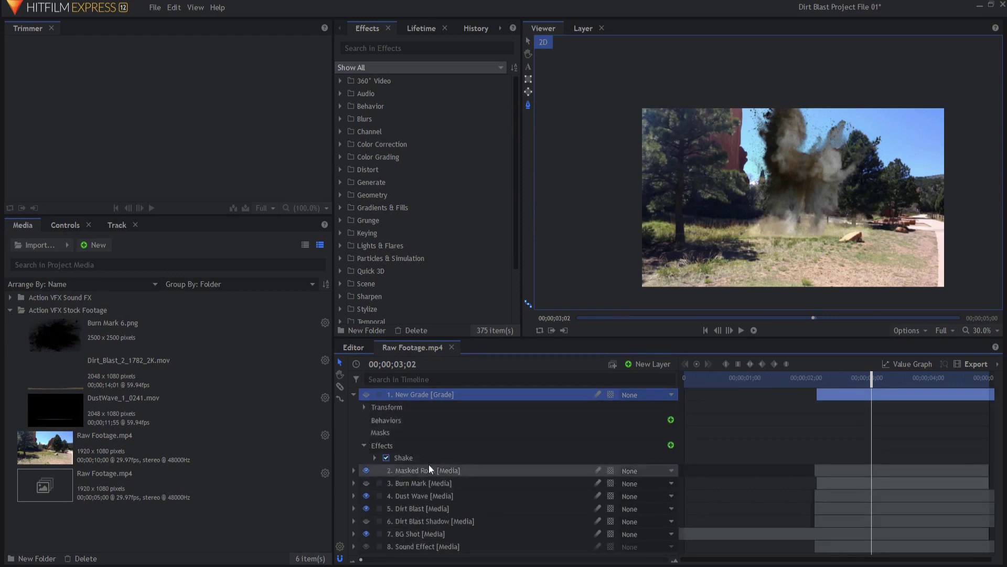
{"action": "left_click", "coordinate": [375, 457]}
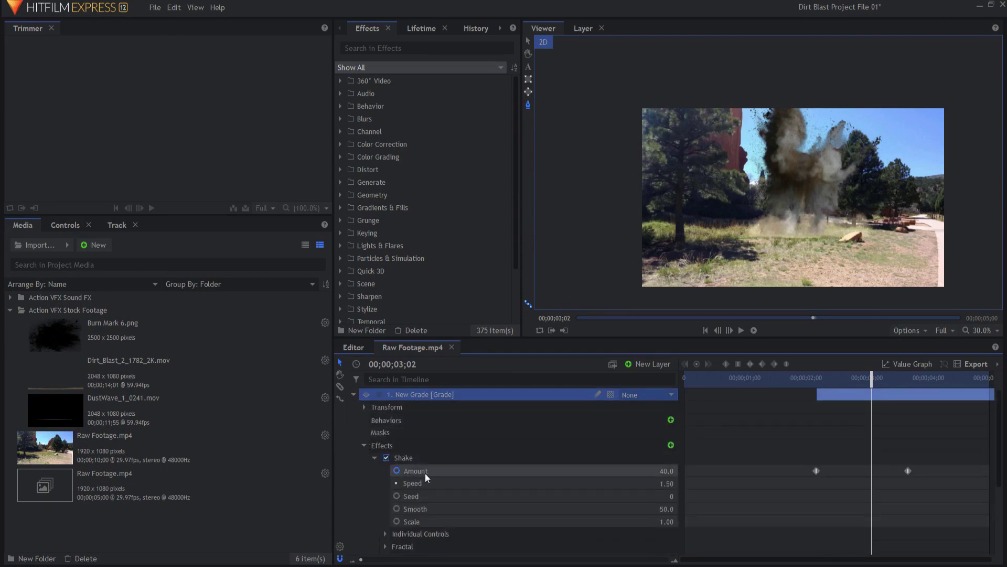
Step: Check the Shake Amount values at the keyframes at 00;00;02;05 and 00;00;03;20
{"action": "left_click", "coordinate": [816, 470]}
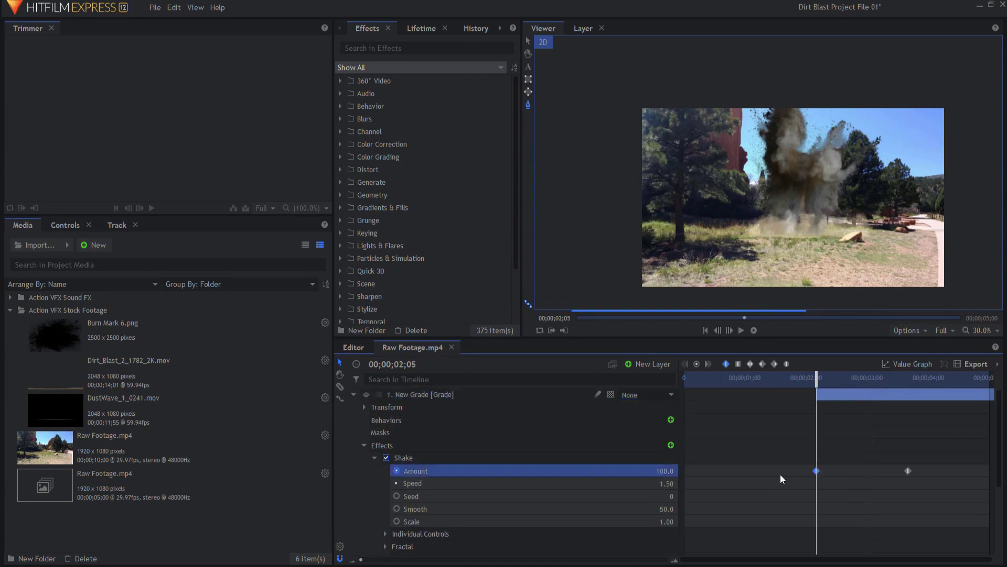
{"action": "right_click", "coordinate": [909, 469]}
{"action": "left_click", "coordinate": [926, 472]}
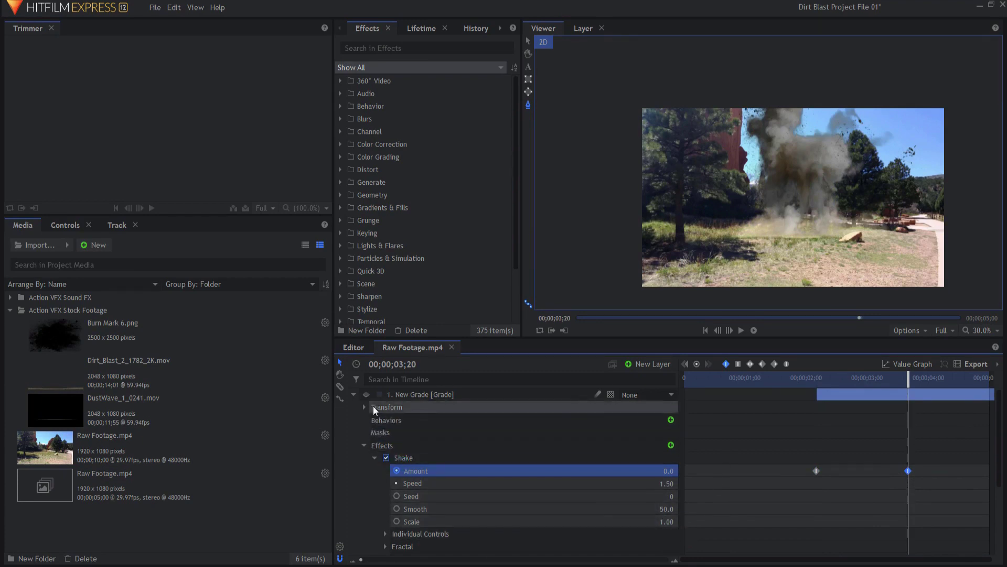
Step: Make the New Grade layer visible, collapse its properties, and preview the shake at 00;00;02;29
{"action": "left_click", "coordinate": [355, 395]}
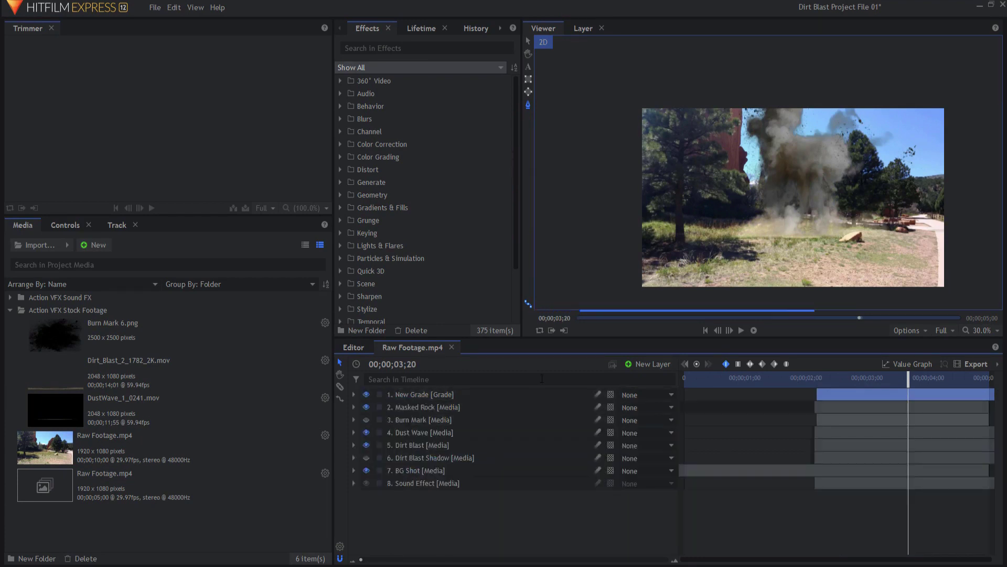
{"action": "left_click_drag", "start_coordinate": [906, 376], "coordinate": [865, 381]}
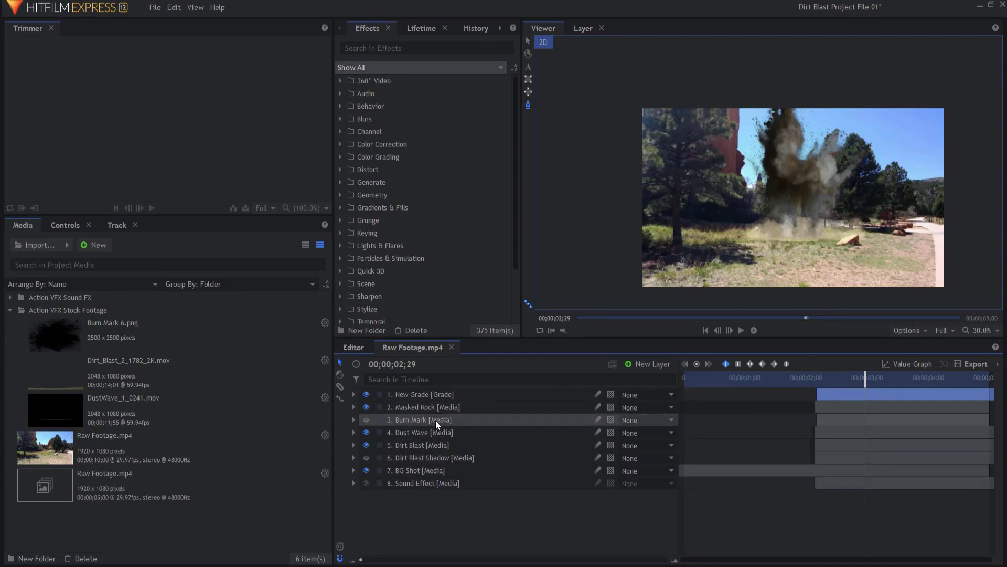
Step: Show the Burn Mark layer and hide the Dust Wave and Dirt Blast layers to isolate it on the ground
{"action": "left_click", "coordinate": [367, 419]}
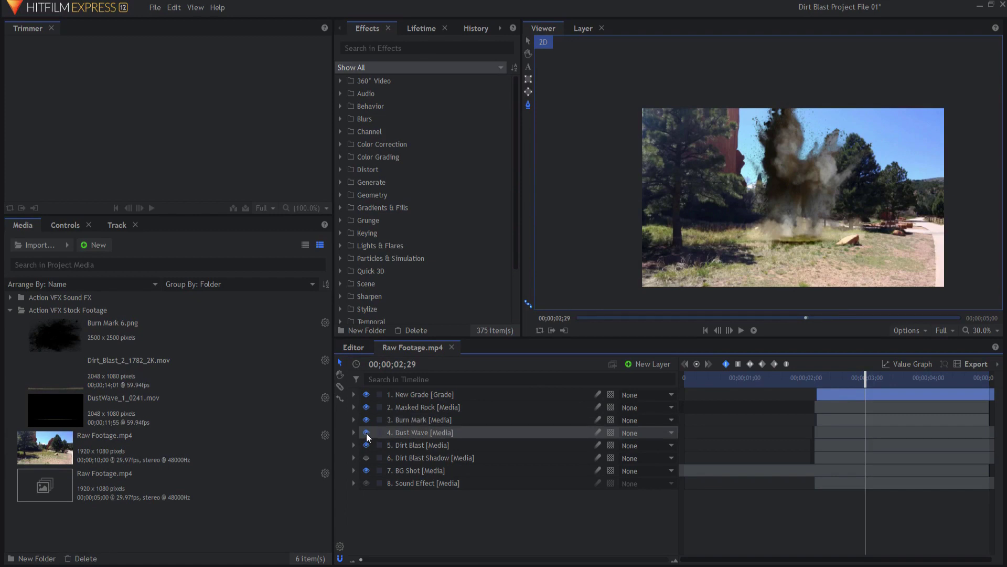
{"action": "left_click", "coordinate": [367, 433]}
{"action": "left_click", "coordinate": [366, 446]}
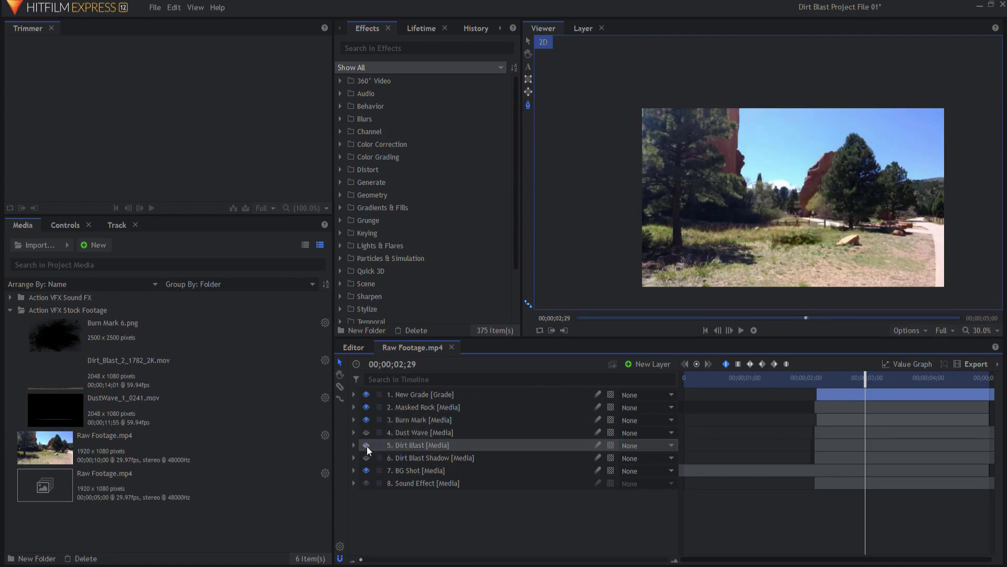
Step: Expand the Burn Mark layer's properties and examine its placement on the grass in a close-up view
{"action": "scroll", "coordinate": [826, 207], "scroll_direction": "up", "scroll_amount": 3}
{"action": "left_click_drag", "start_coordinate": [809, 260], "coordinate": [805, 219]}
{"action": "left_click", "coordinate": [423, 419]}
{"action": "left_click", "coordinate": [354, 420]}
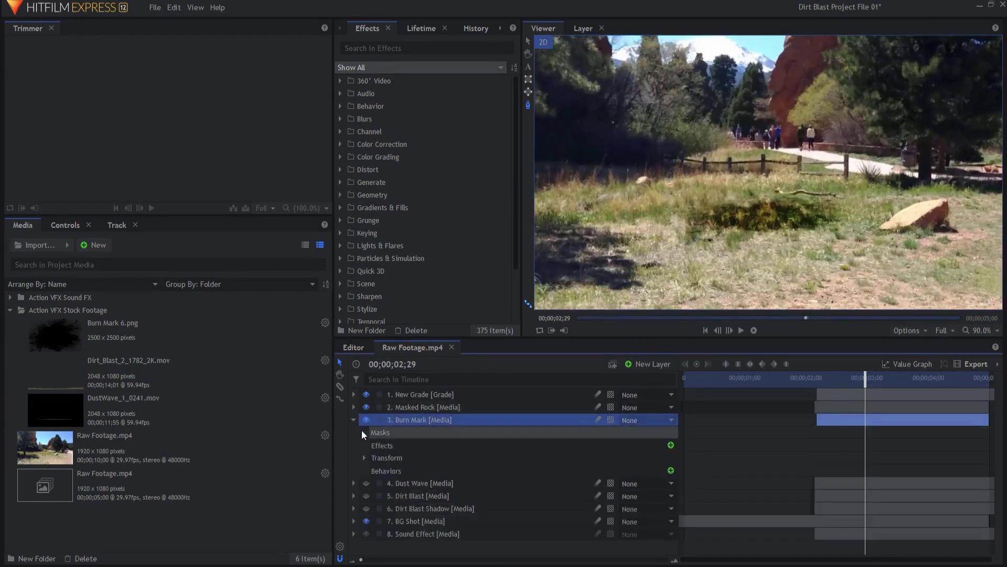
{"action": "left_click", "coordinate": [400, 459]}
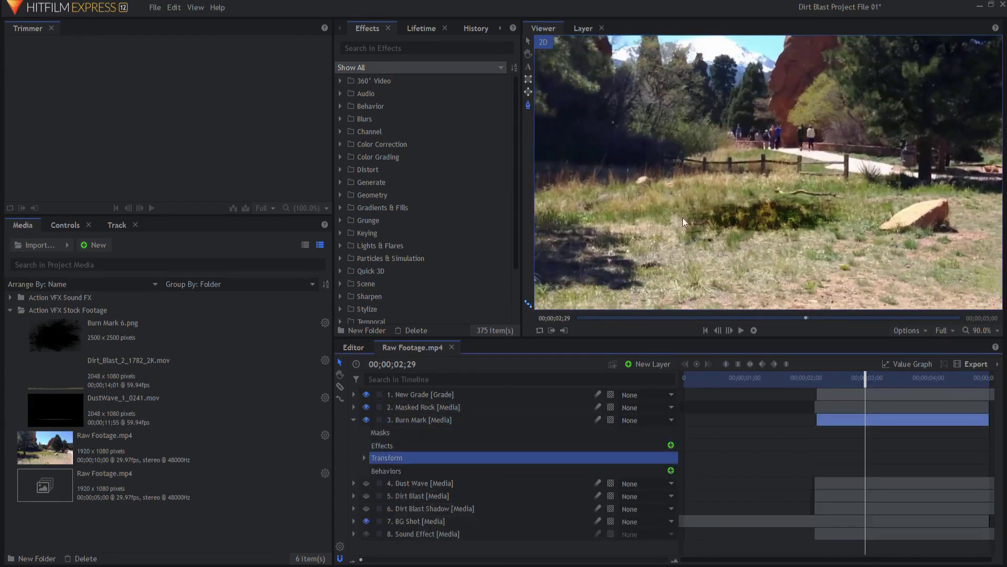
{"action": "scroll", "coordinate": [684, 222], "scroll_direction": "down", "scroll_amount": 5}
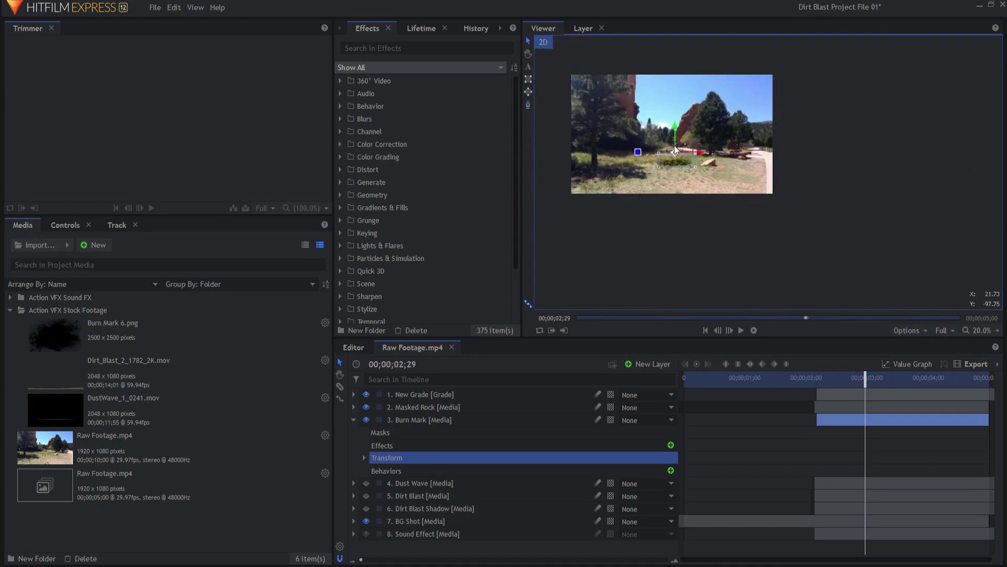
{"action": "scroll", "coordinate": [676, 149], "scroll_direction": "up", "scroll_amount": 5}
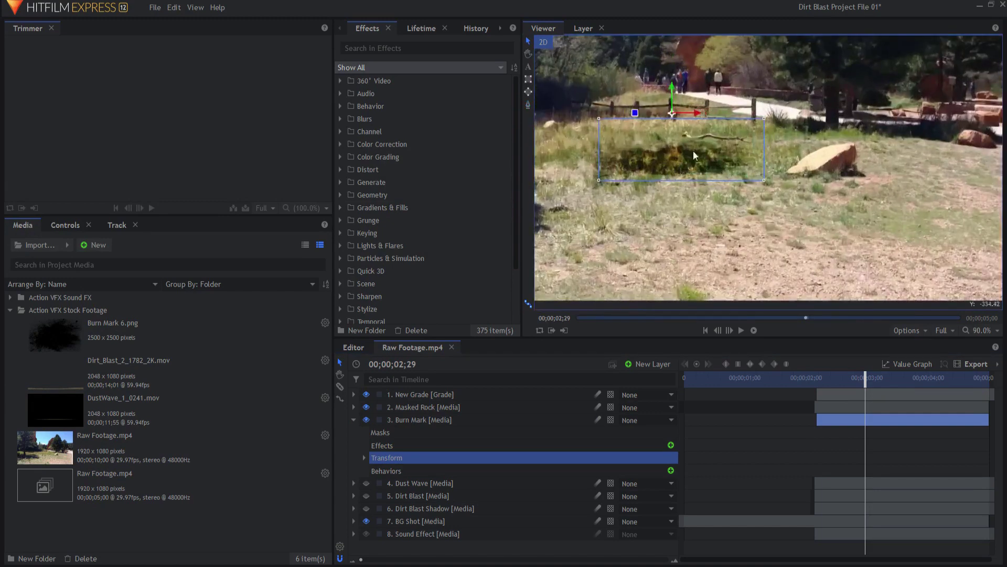
{"action": "left_click_drag", "start_coordinate": [712, 257], "coordinate": [855, 286]}
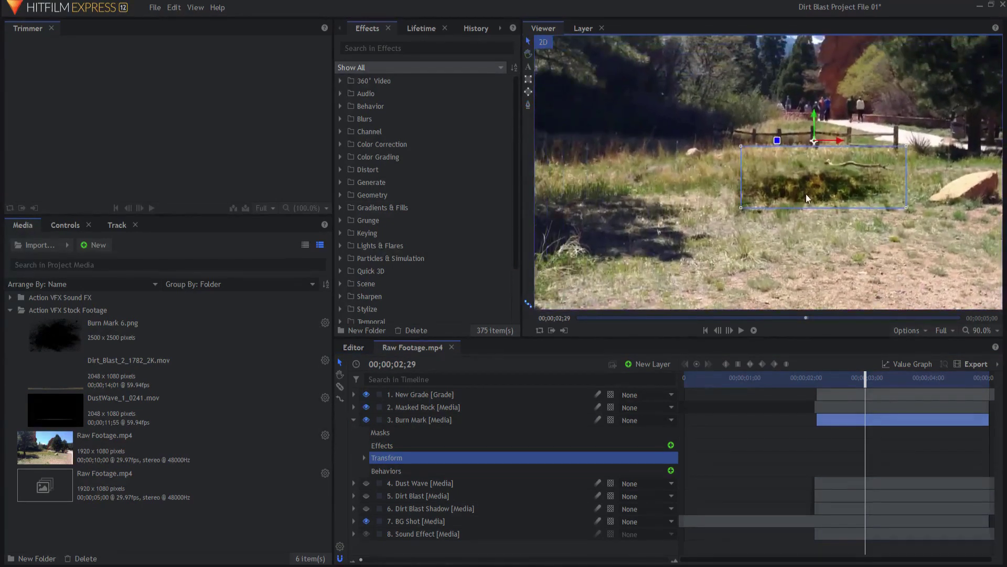
Step: Go to 00;00;02;08 and try the Normal blend mode on the Burn Mark layer
{"action": "left_click_drag", "start_coordinate": [870, 382], "coordinate": [818, 378]}
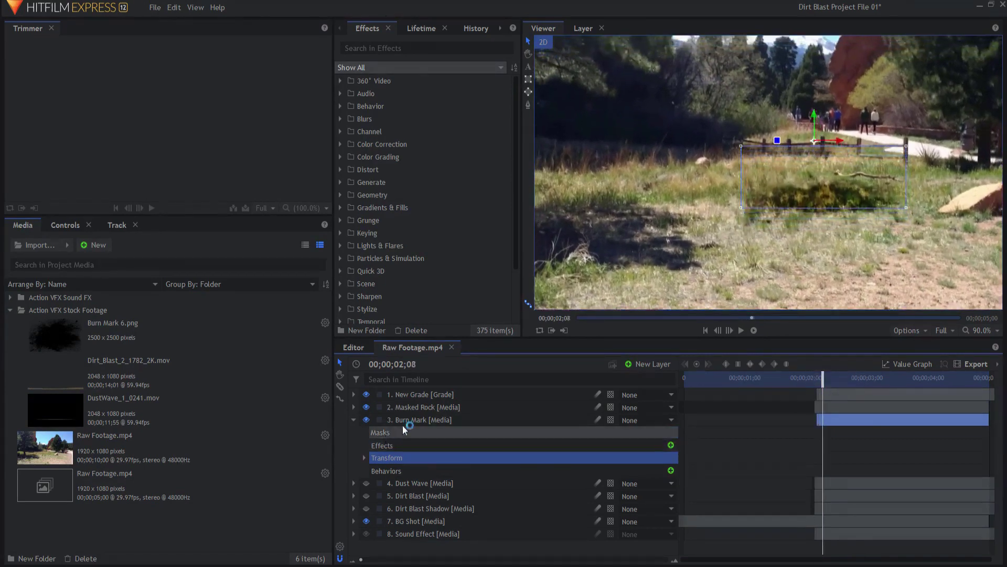
{"action": "right_click", "coordinate": [424, 419]}
{"action": "mouse_move", "coordinate": [505, 58]}
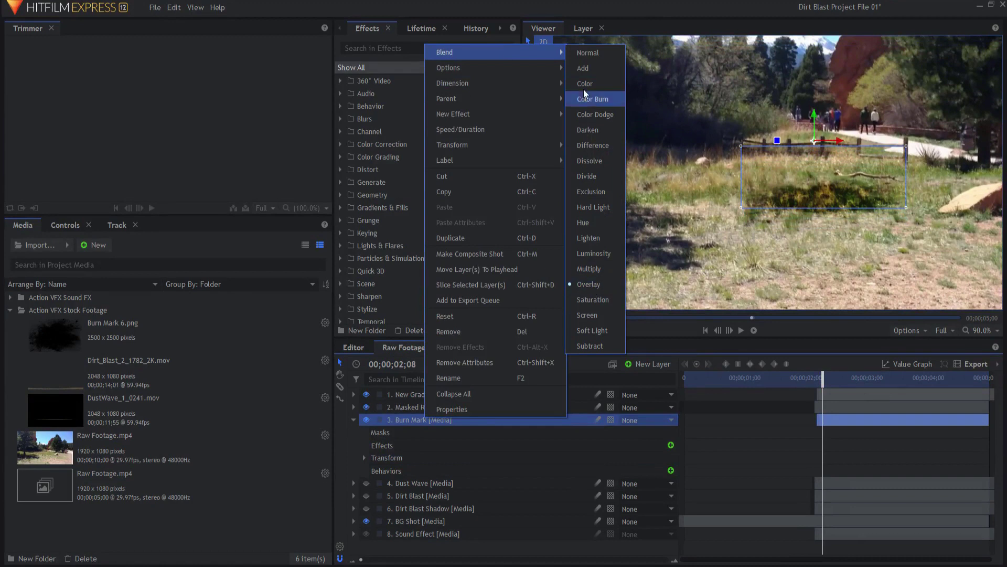
{"action": "left_click", "coordinate": [588, 53]}
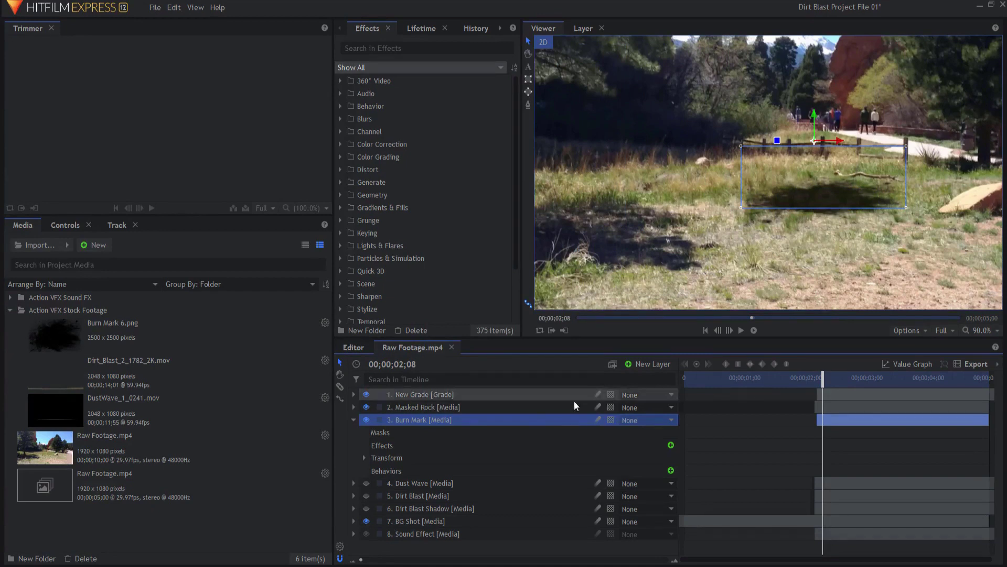
Step: Set the Burn Mark layer's blend mode to Overlay and collapse its properties
{"action": "right_click", "coordinate": [435, 420]}
{"action": "mouse_move", "coordinate": [538, 54]}
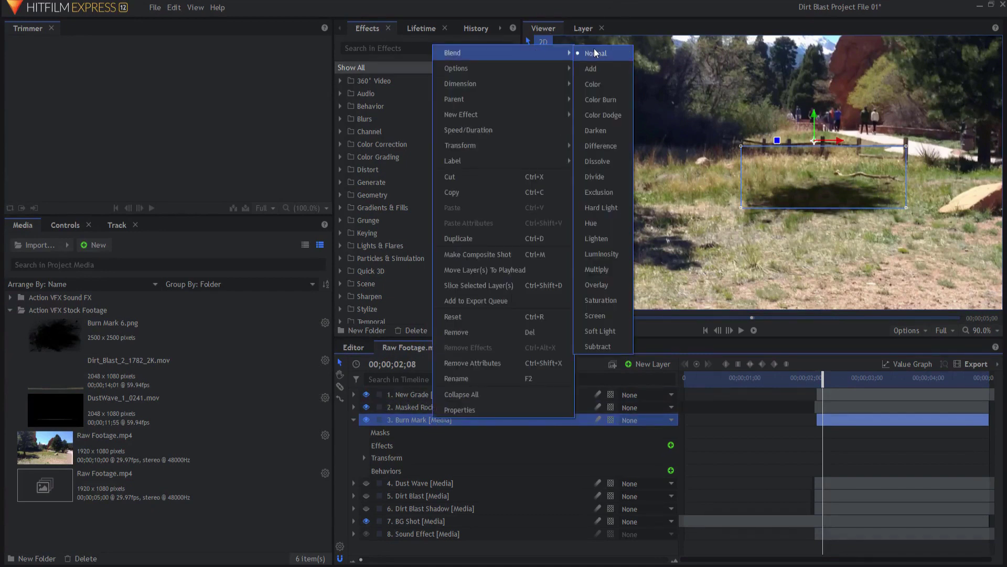
{"action": "left_click", "coordinate": [604, 288]}
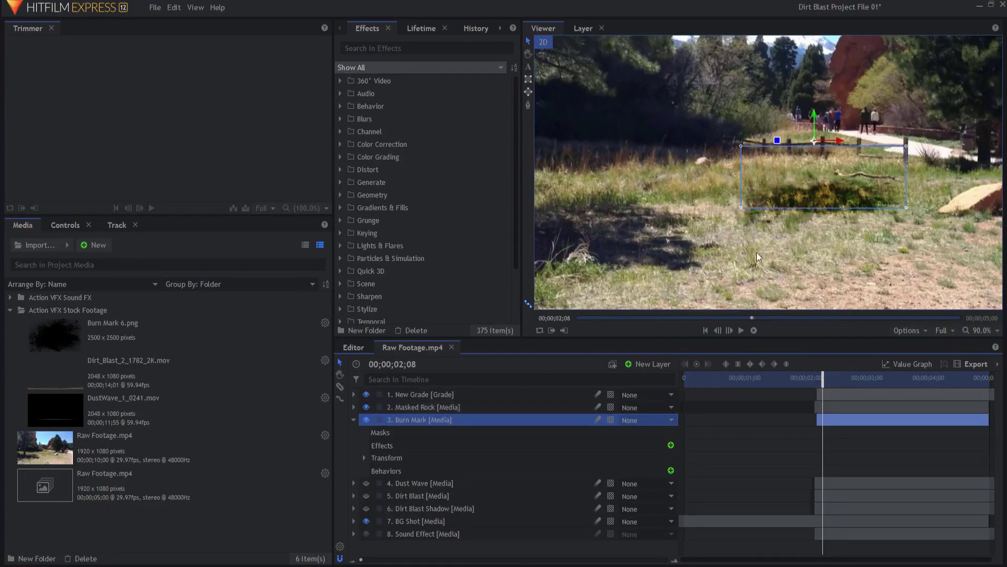
{"action": "left_click", "coordinate": [354, 420]}
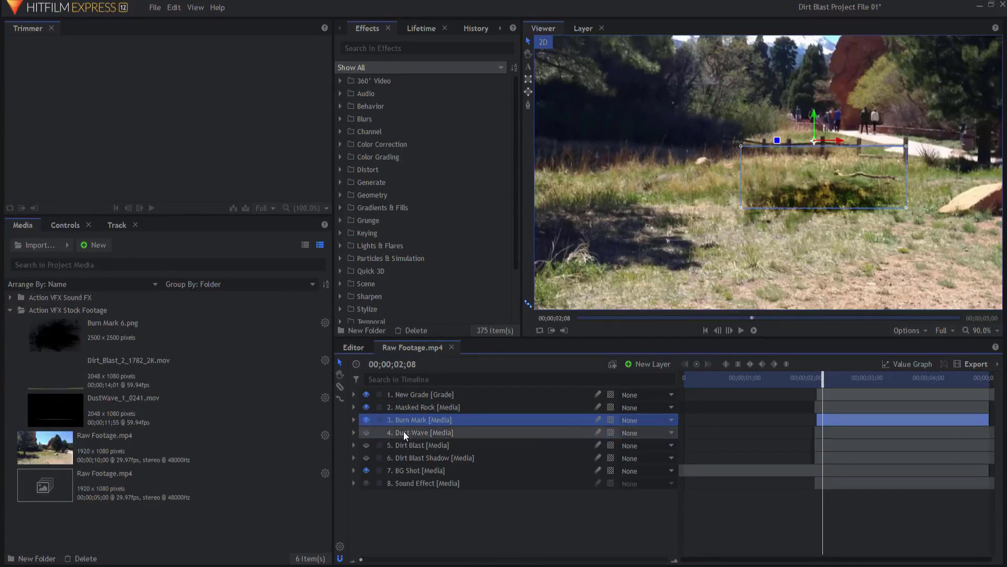
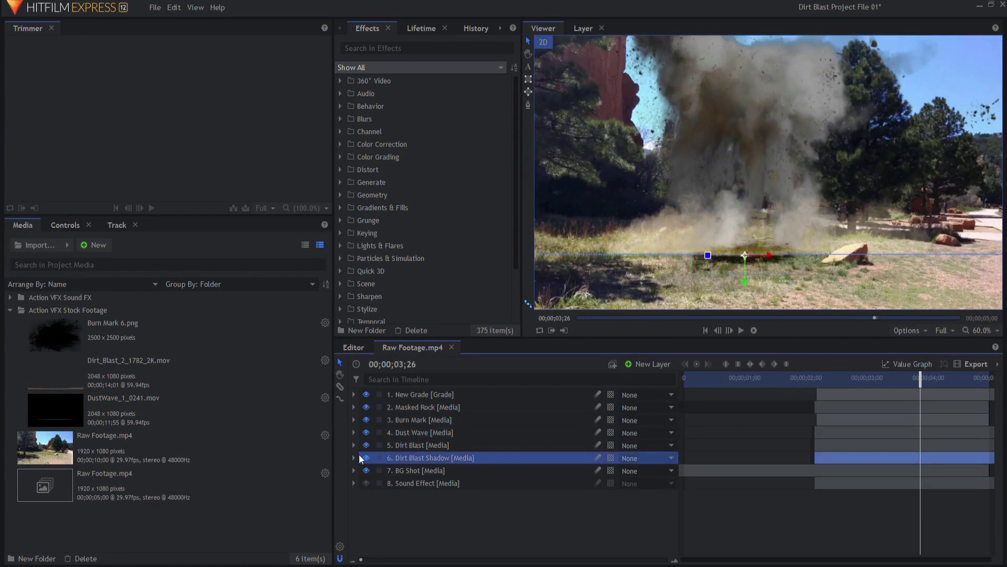
Step: Expand the Dirt Blast Shadow layer, compare it with the Dirt Blast layer, and examine its bounds on the ground
{"action": "left_click", "coordinate": [353, 458]}
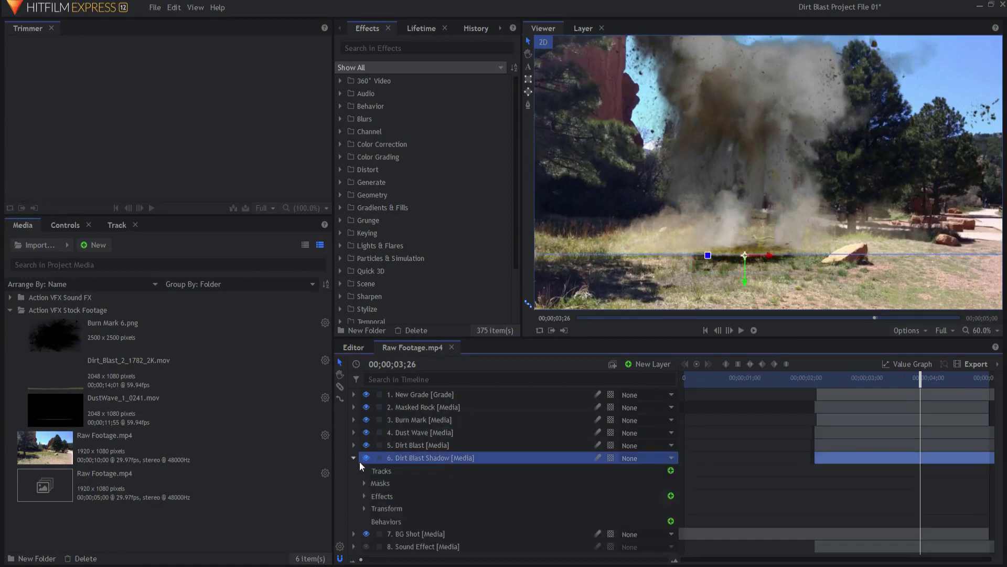
{"action": "left_click", "coordinate": [424, 444]}
{"action": "left_click", "coordinate": [433, 457]}
{"action": "scroll", "coordinate": [756, 259], "scroll_direction": "down", "scroll_amount": 4}
{"action": "scroll", "coordinate": [764, 263], "scroll_direction": "up", "scroll_amount": 1}
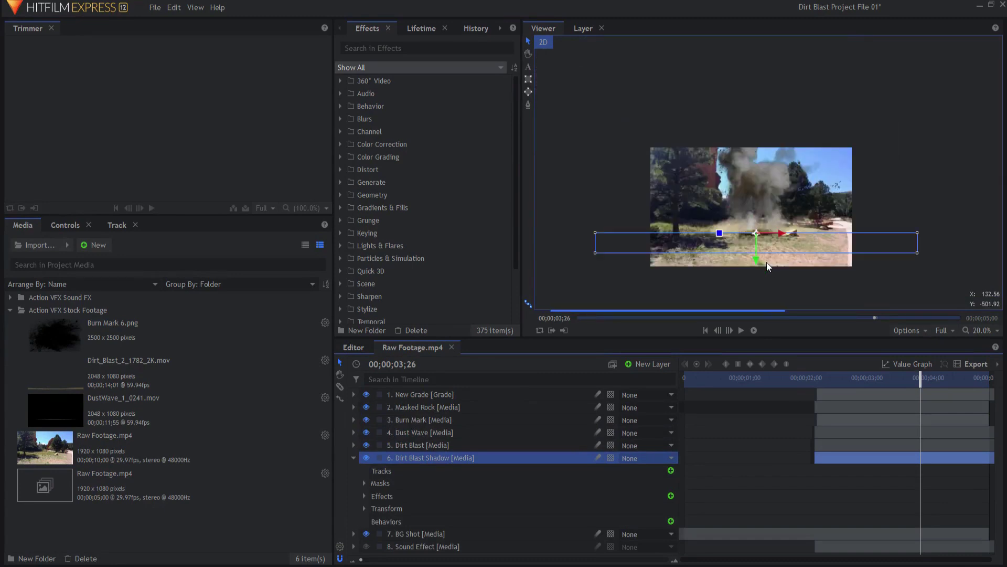
{"action": "scroll", "coordinate": [825, 105], "scroll_direction": "down", "scroll_amount": 1}
{"action": "scroll", "coordinate": [778, 208], "scroll_direction": "up", "scroll_amount": 1}
{"action": "scroll", "coordinate": [777, 207], "scroll_direction": "up", "scroll_amount": 3}
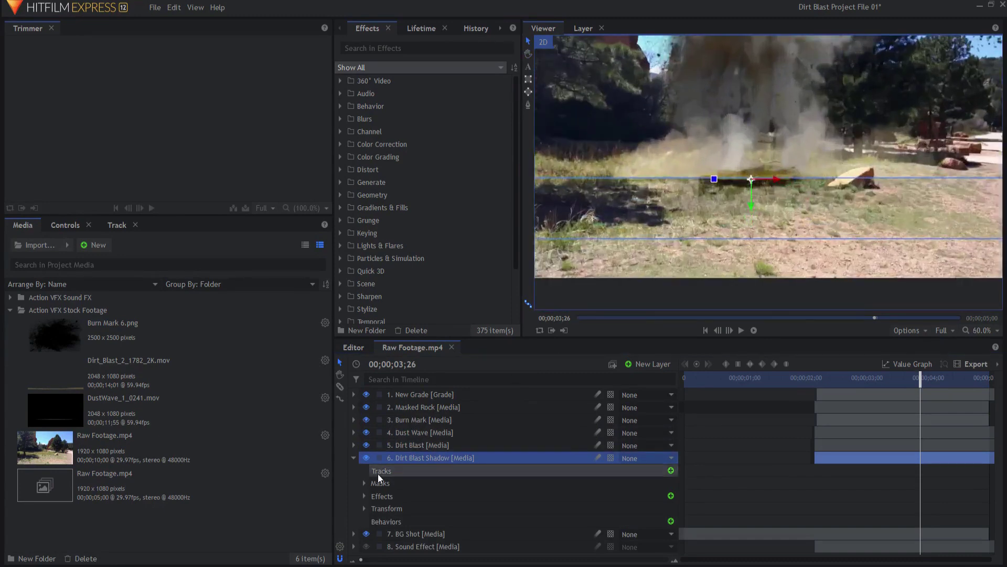
Step: Check the Brightness & Contrast settings on the Dirt Blast Shadow layer, and collapse the effect
{"action": "left_click", "coordinate": [364, 496]}
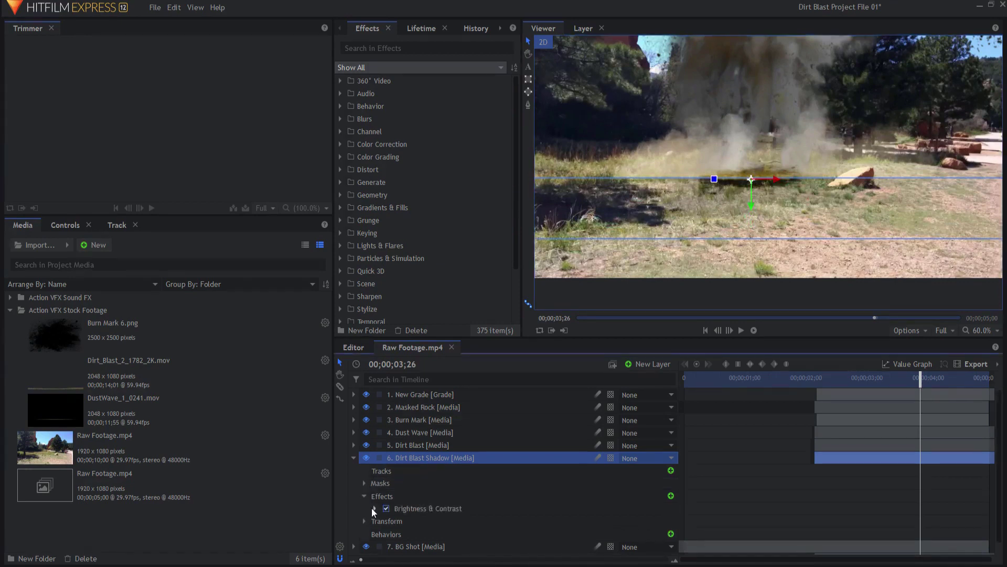
{"action": "left_click", "coordinate": [374, 508]}
{"action": "scroll", "coordinate": [504, 479], "scroll_direction": "down", "scroll_amount": 1}
{"action": "scroll", "coordinate": [503, 480], "scroll_direction": "down", "scroll_amount": 1}
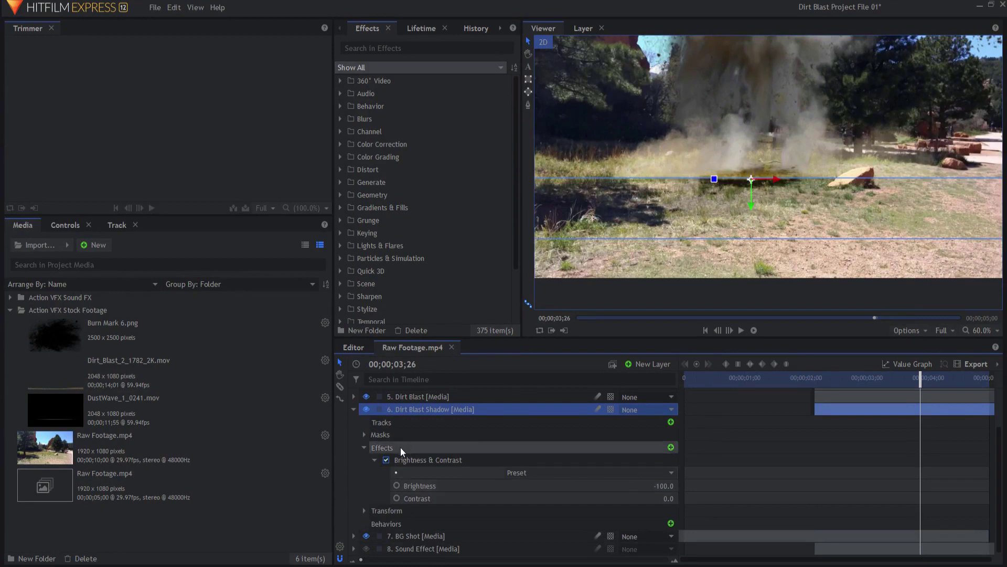
{"action": "left_click", "coordinate": [374, 459]}
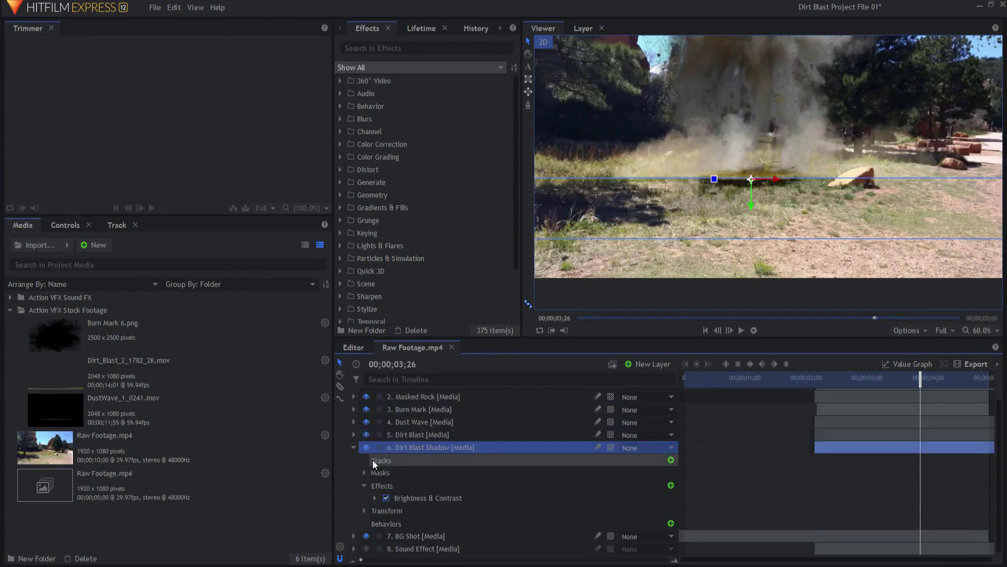
Step: Reveal the Dirt Blast Shadow layer's Transform properties and try an opacity of 76%
{"action": "left_click", "coordinate": [365, 510]}
{"action": "scroll", "coordinate": [493, 482], "scroll_direction": "down", "scroll_amount": 3}
{"action": "left_click", "coordinate": [665, 491]}
{"action": "type", "text": "91"}
{"action": "key", "text": "Return"}
{"action": "mouse_move", "coordinate": [665, 489]}
{"action": "left_mouse_down"}
{"action": "mouse_move", "coordinate": [685, 491]}
{"action": "mouse_move", "coordinate": [658, 497]}
{"action": "left_mouse_up"}
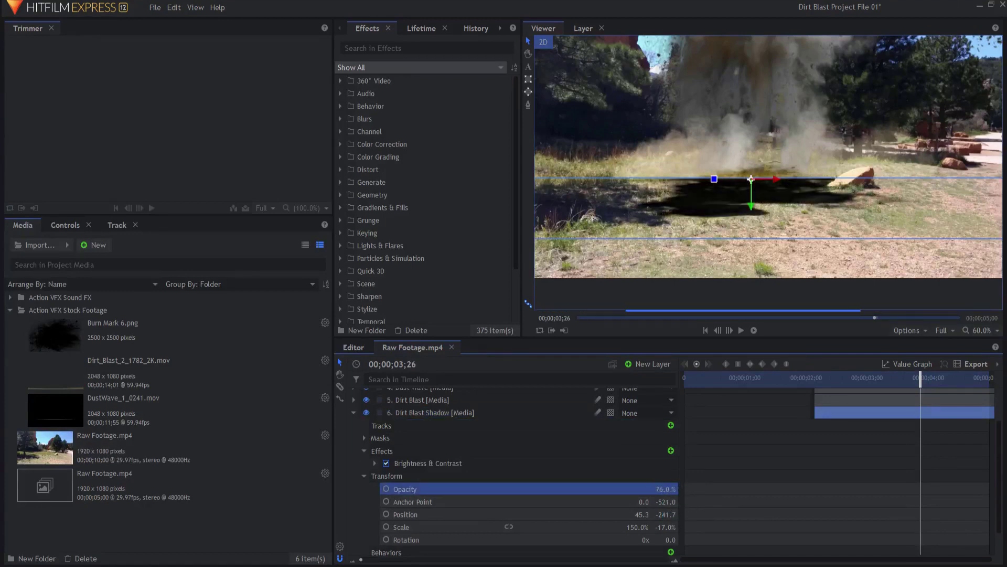
Step: Go to 00;00;03;16 and try shadow opacities of 39% and 64%, undoing the 39% change in between
{"action": "mouse_move", "coordinate": [924, 379]}
{"action": "left_mouse_down"}
{"action": "mouse_move", "coordinate": [847, 391]}
{"action": "mouse_move", "coordinate": [907, 383]}
{"action": "left_mouse_up"}
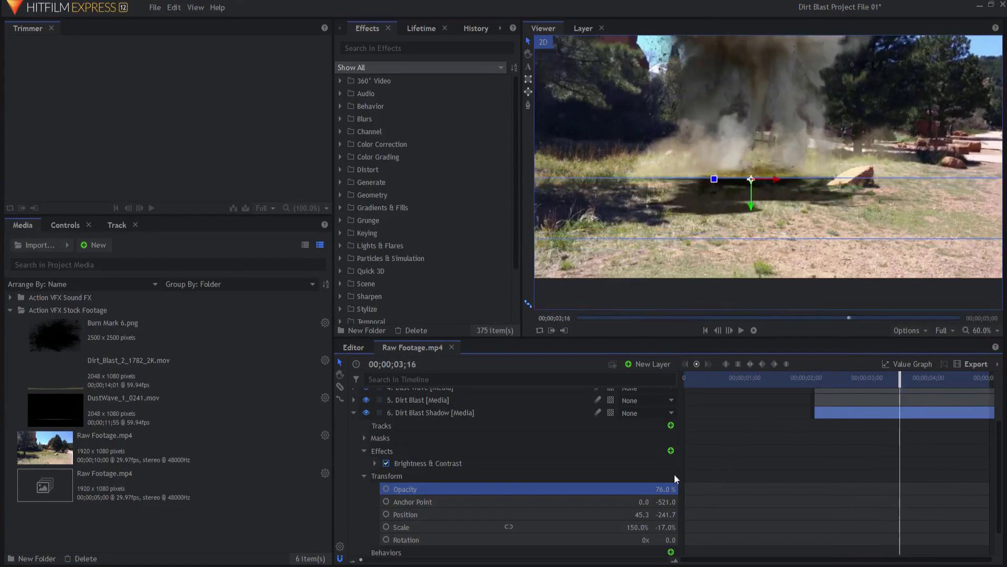
{"action": "left_click_drag", "start_coordinate": [664, 488], "coordinate": [645, 489]}
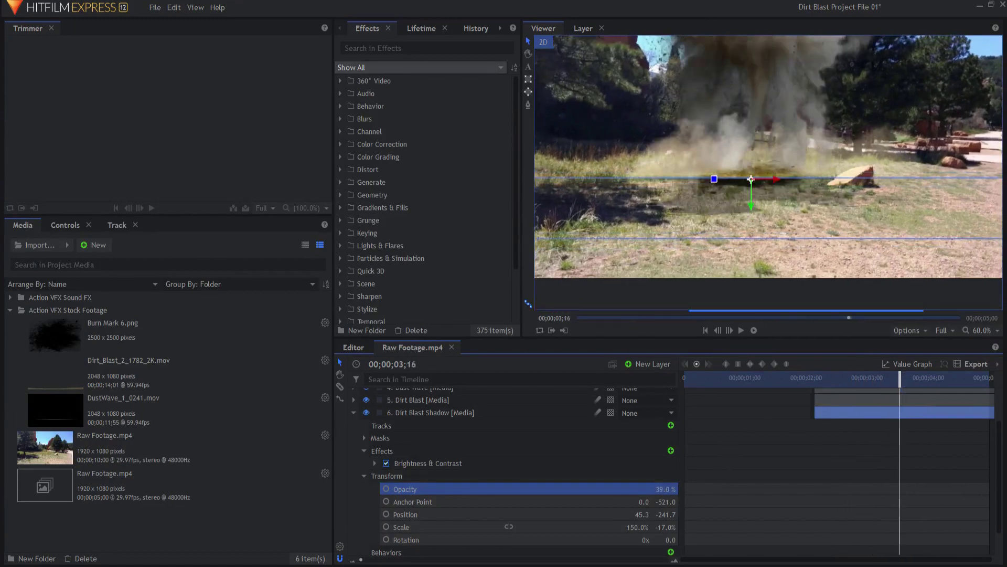
{"action": "key", "text": "ctrl+z"}
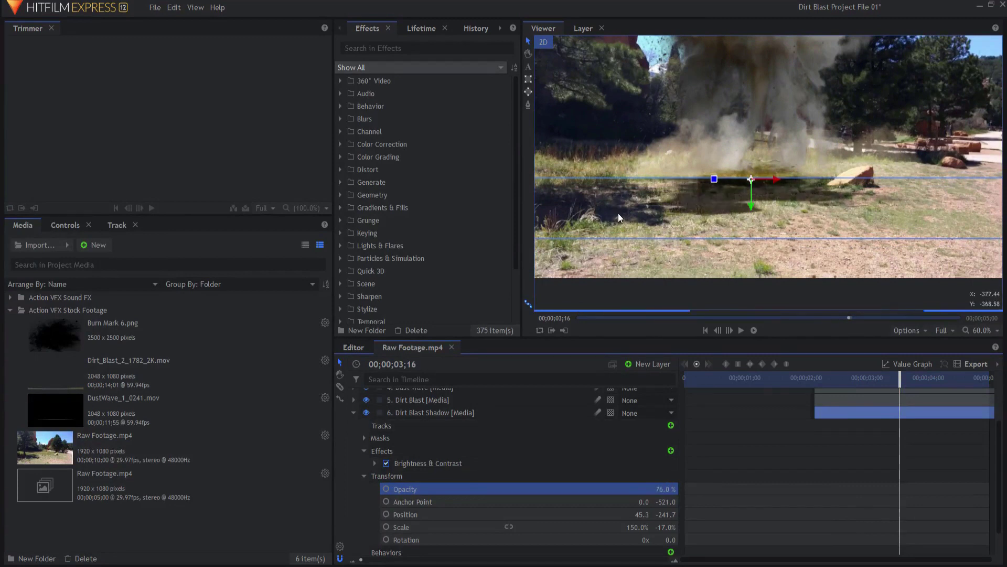
{"action": "mouse_move", "coordinate": [665, 489]}
{"action": "left_mouse_down"}
{"action": "mouse_move", "coordinate": [654, 488]}
{"action": "mouse_move", "coordinate": [669, 489]}
{"action": "left_mouse_up"}
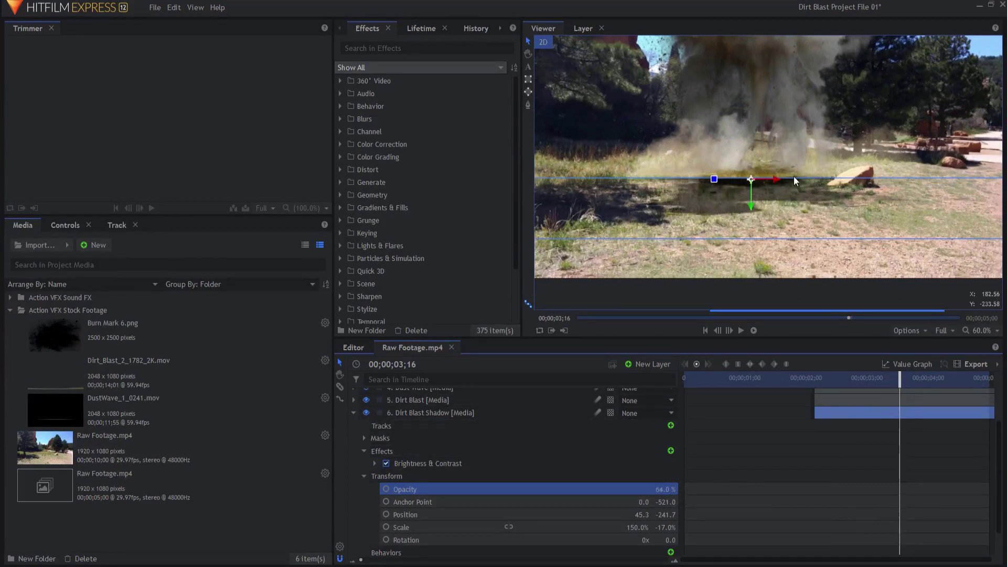
Step: Set the Dirt Blast Shadow layer's opacity to 25%, collapse its properties, and show the whole frame
{"action": "left_click", "coordinate": [638, 489]}
{"action": "type", "text": "25"}
{"action": "key", "text": "Return"}
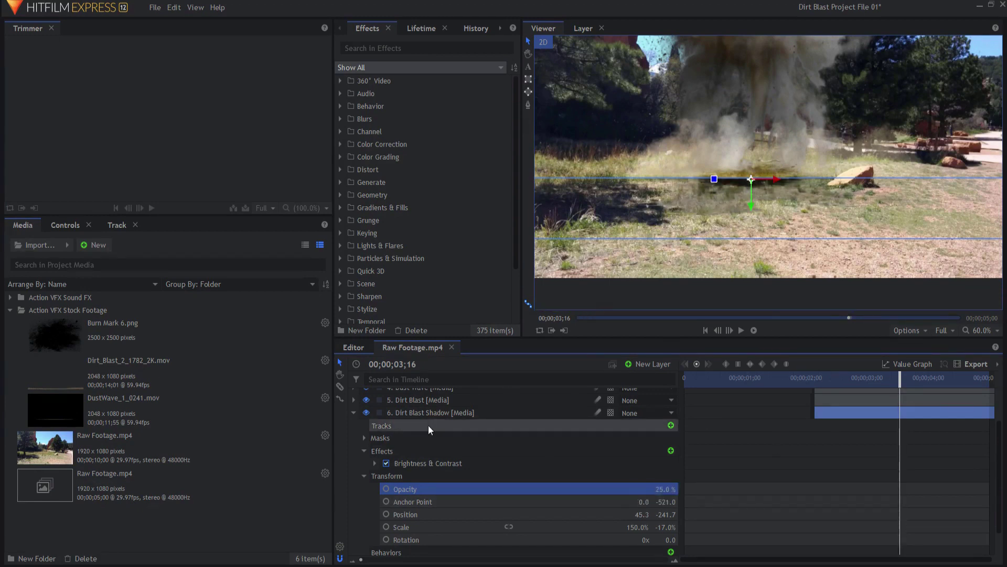
{"action": "left_click", "coordinate": [355, 413]}
{"action": "left_click", "coordinate": [432, 538]}
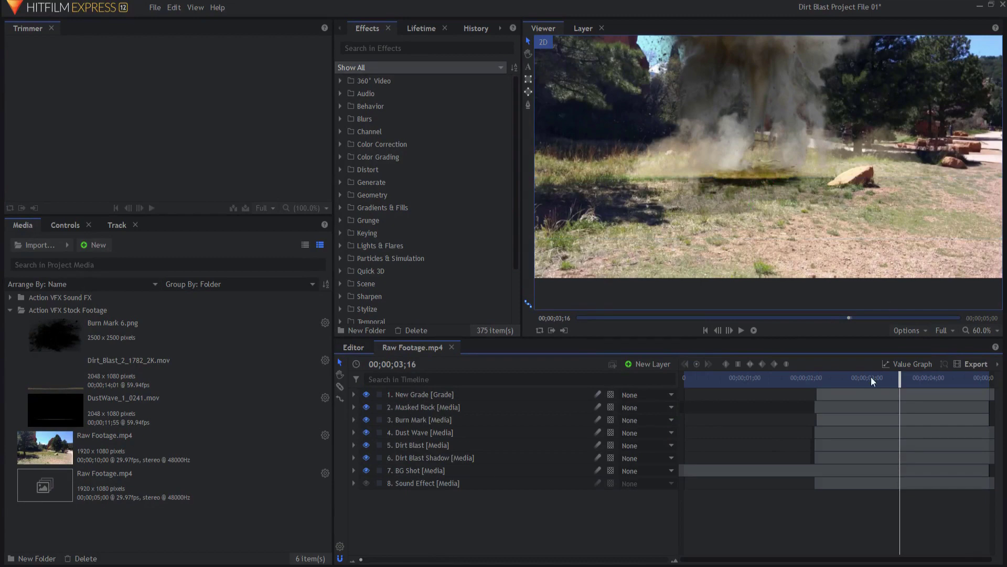
{"action": "left_click", "coordinate": [983, 331]}
{"action": "left_click", "coordinate": [973, 468]}
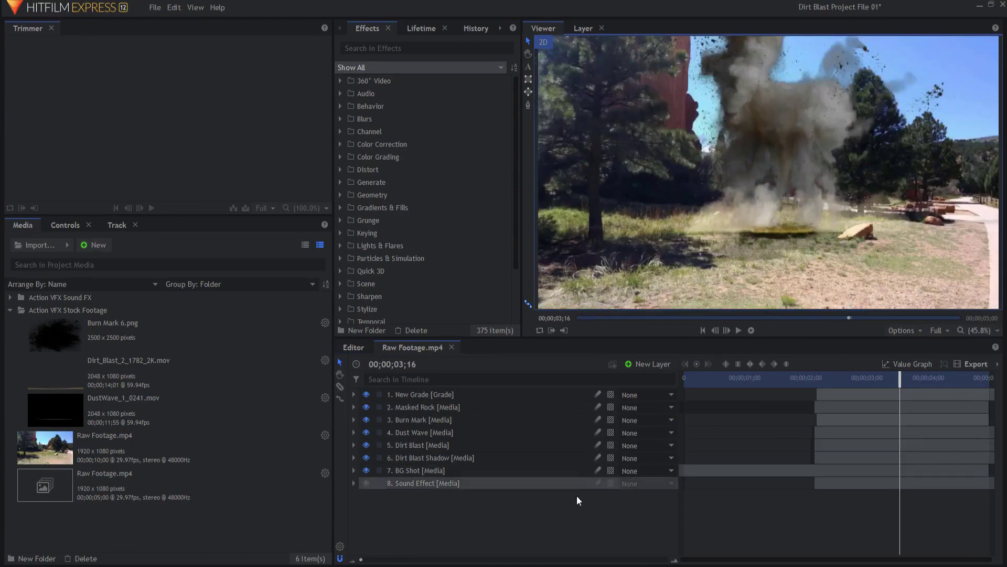